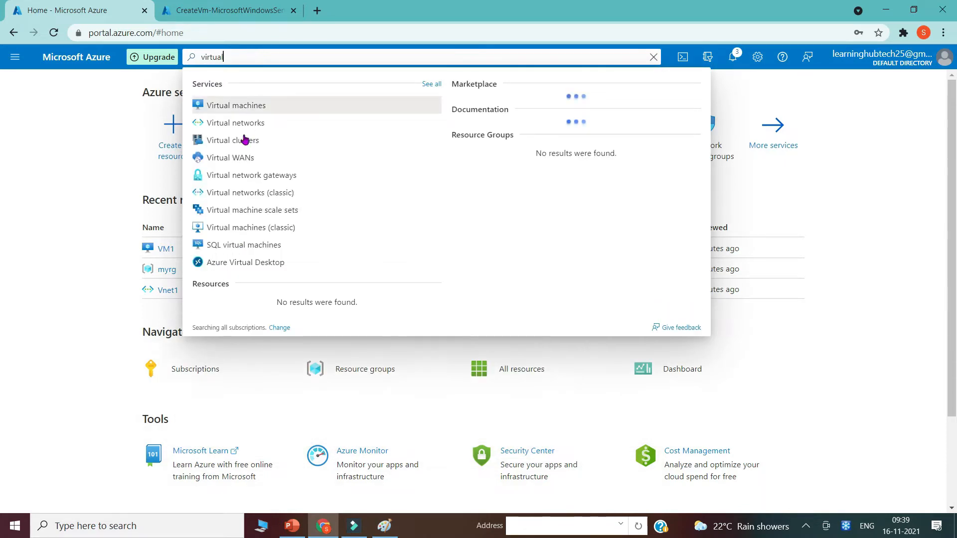
Start creating a virtual WAN from the Virtual WANs service and assign it to the myrg resource group
left_click(231, 159)
left_click(460, 403)
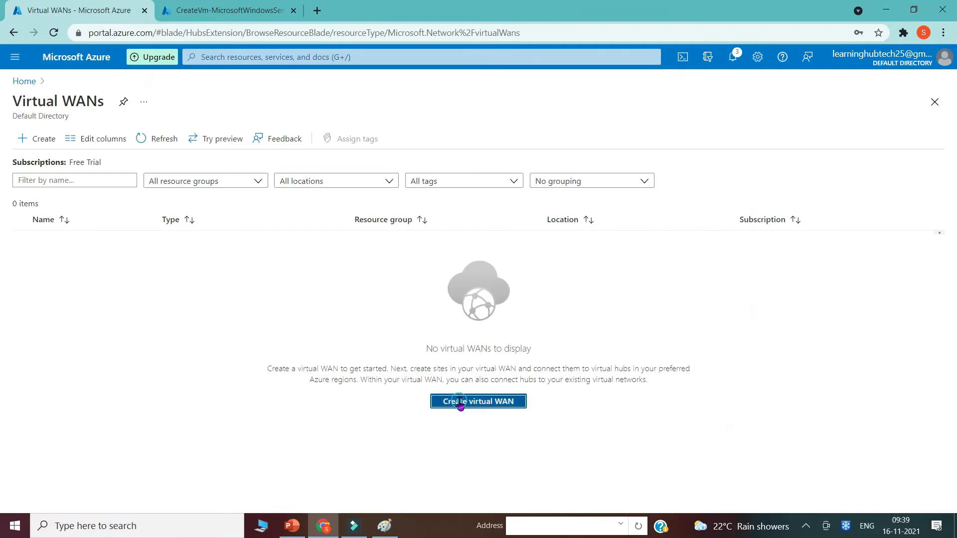
left_click(213, 254)
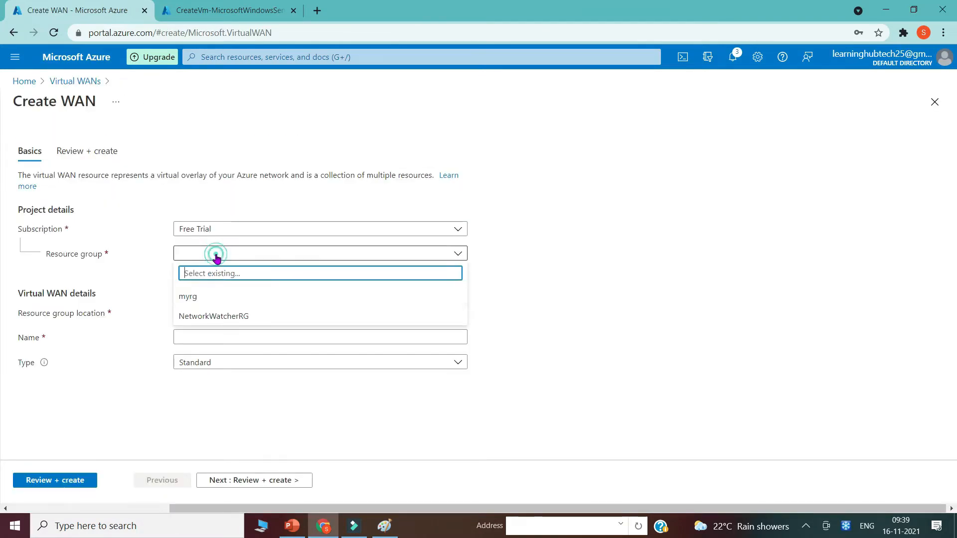
left_click(189, 296)
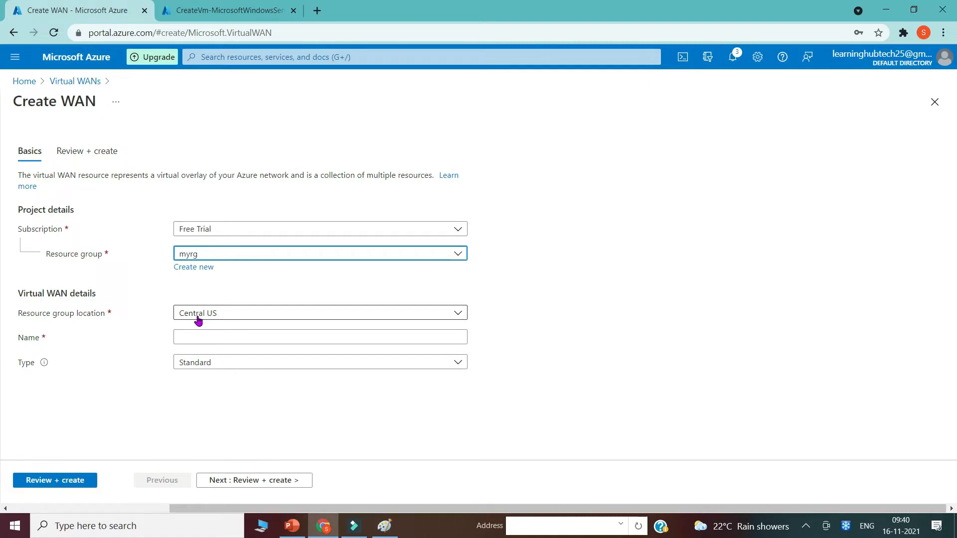
Name the virtual WAN lhvirtualwan1
left_click(186, 337)
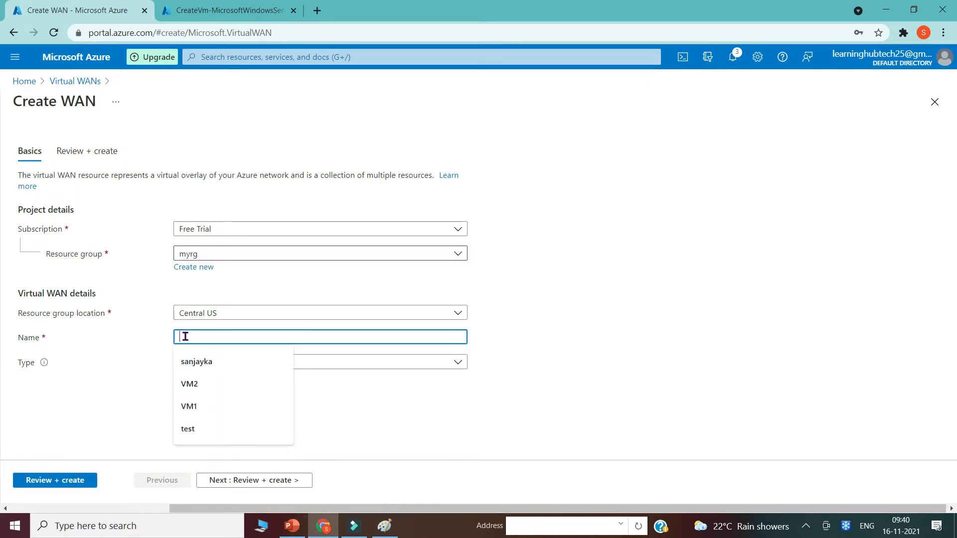
key("Escape")
type("lb")
type("virtual wa")
key("Left")
key("Left")
key("Left")
key("Left")
key("BackSpace")
left_click(122, 414)
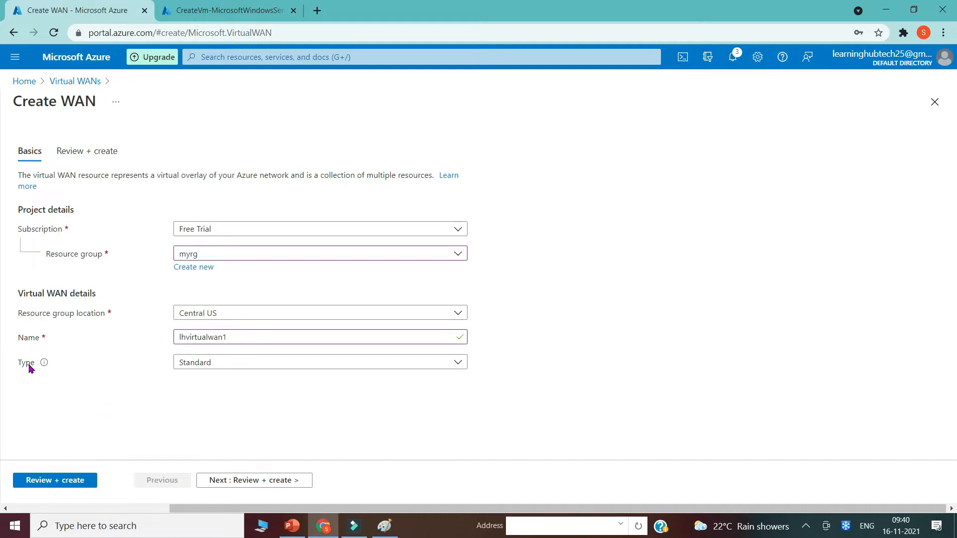
Choose the Standard type for the virtual WAN and submit it for creation after validation
left_click(200, 369)
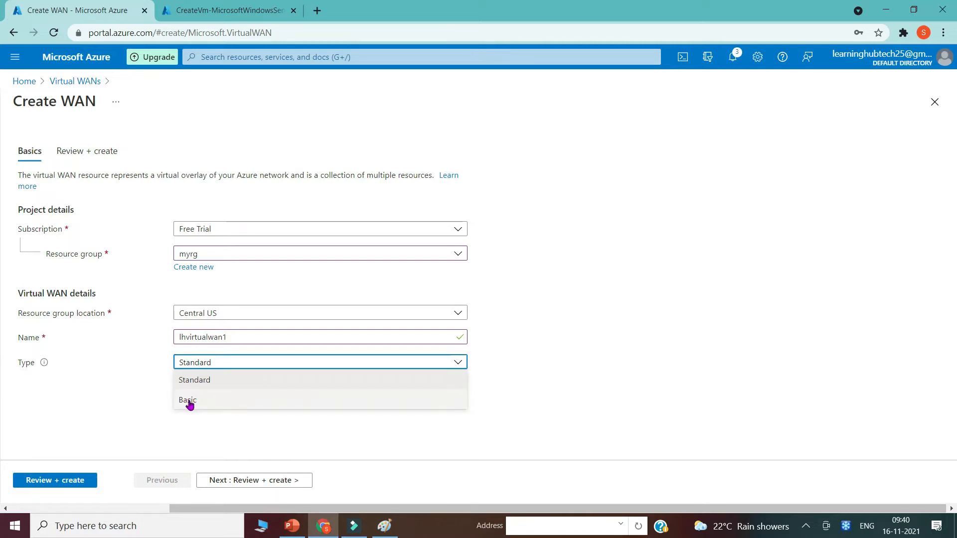
key("alt+Tab")
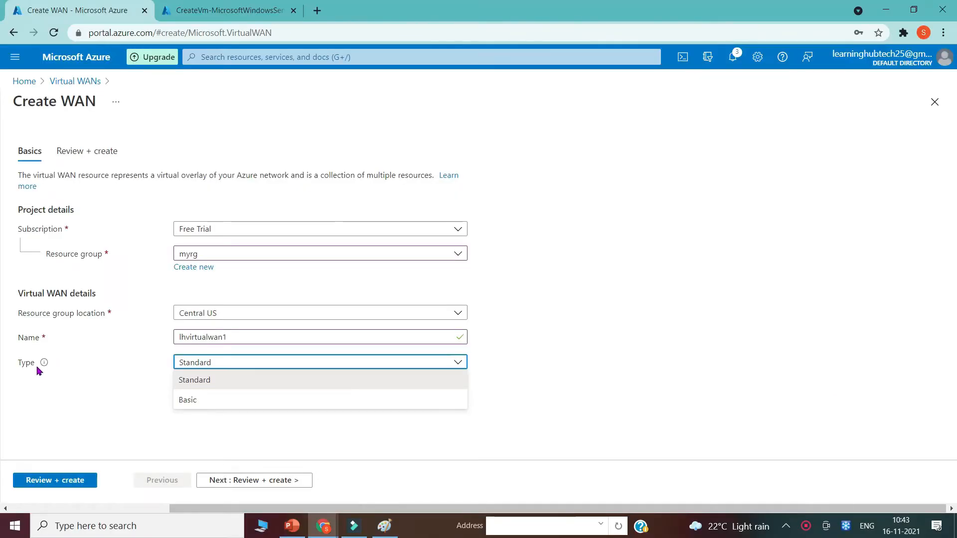
left_click(197, 384)
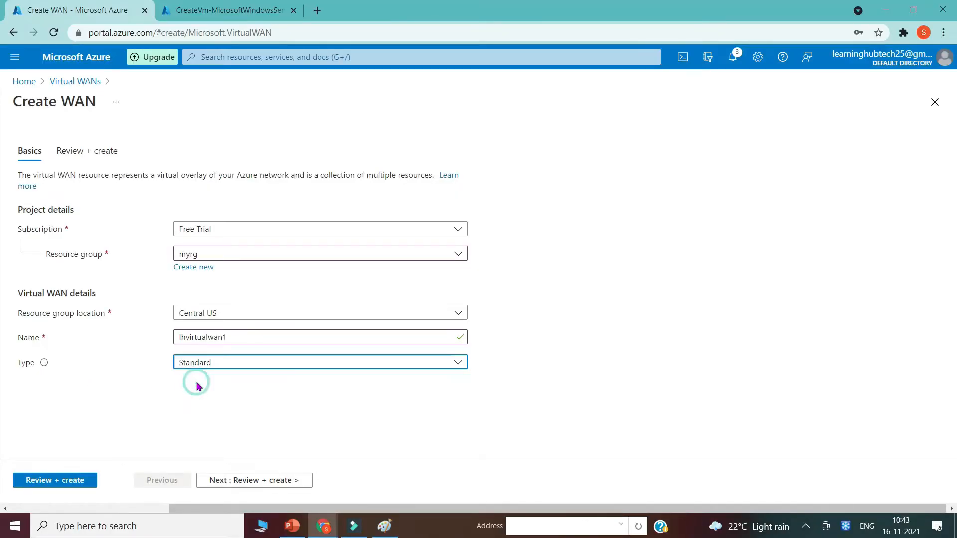
left_click(50, 483)
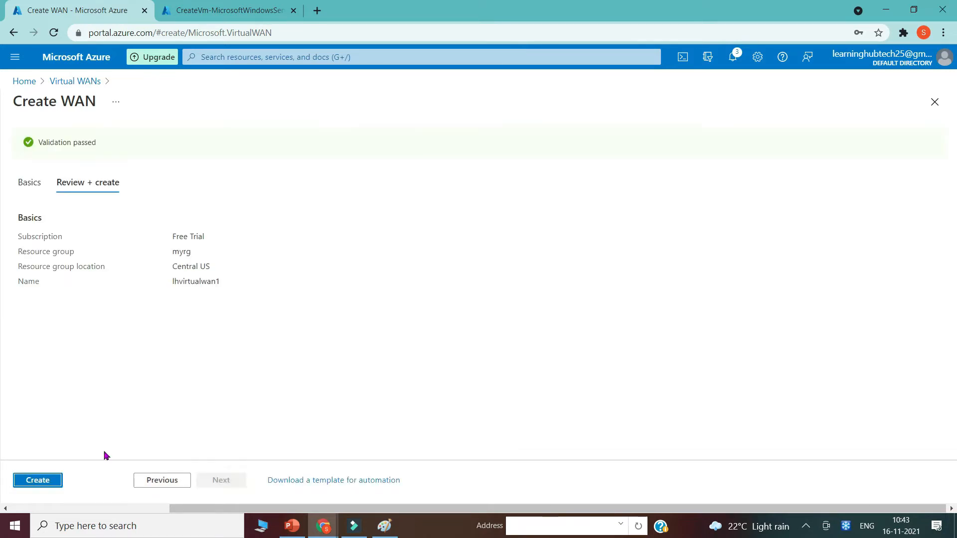
left_click(42, 482)
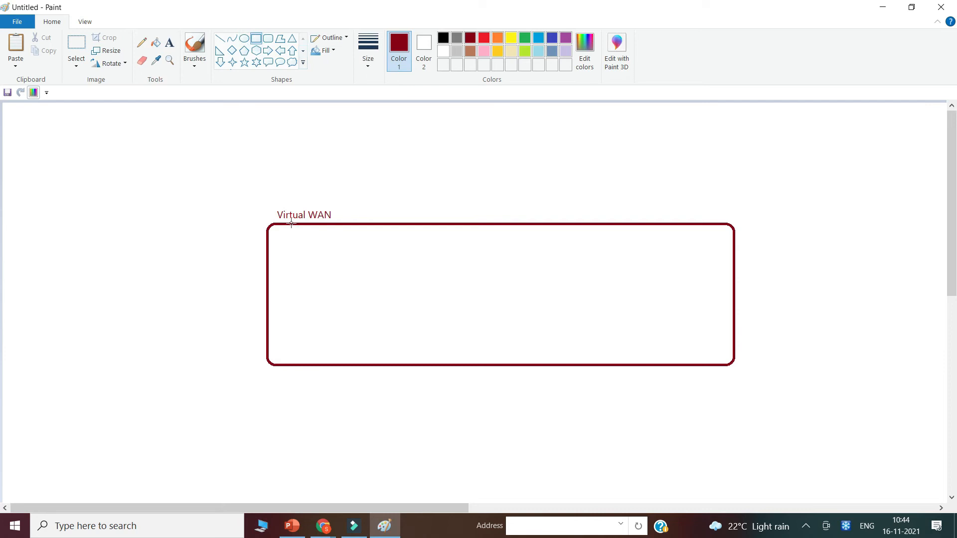
In Paint, draw two green squares inside the Virtual WAN box, one near each end
left_click(525, 38)
left_click_drag(310, 263, 347, 307)
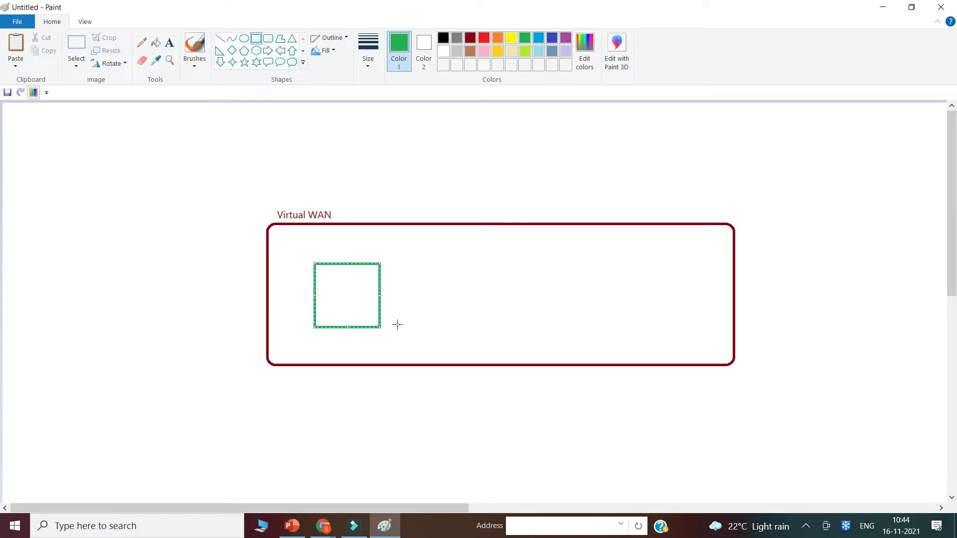
left_click(356, 360)
left_click(257, 39)
left_click_drag(602, 262, 671, 326)
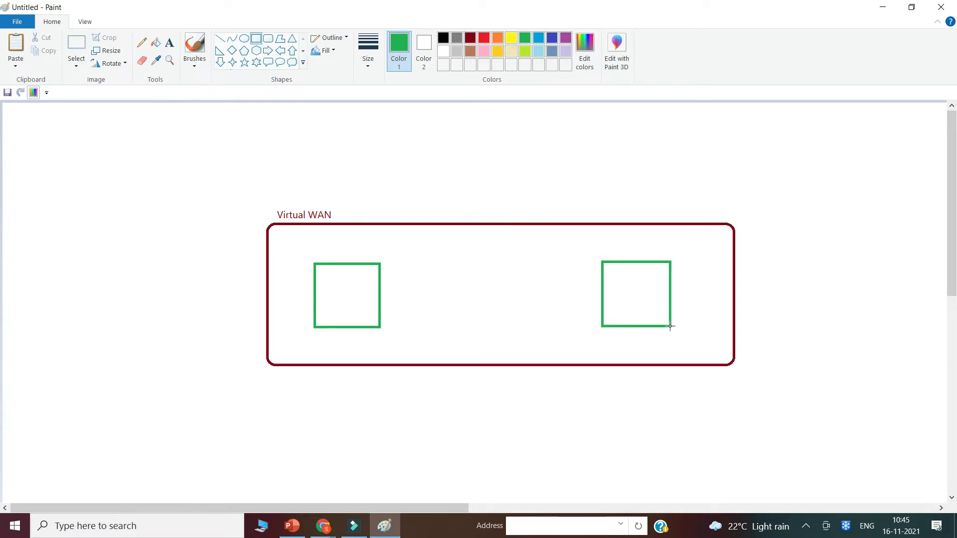
Label the first green square Hub1 inside and add the caption "east us" beneath it
left_click(170, 42)
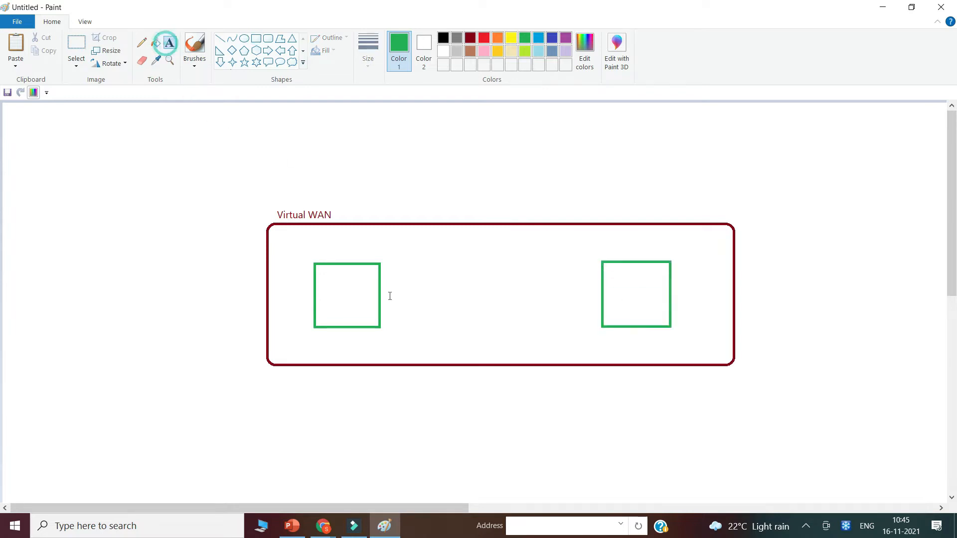
left_click(334, 292)
type("Hub1")
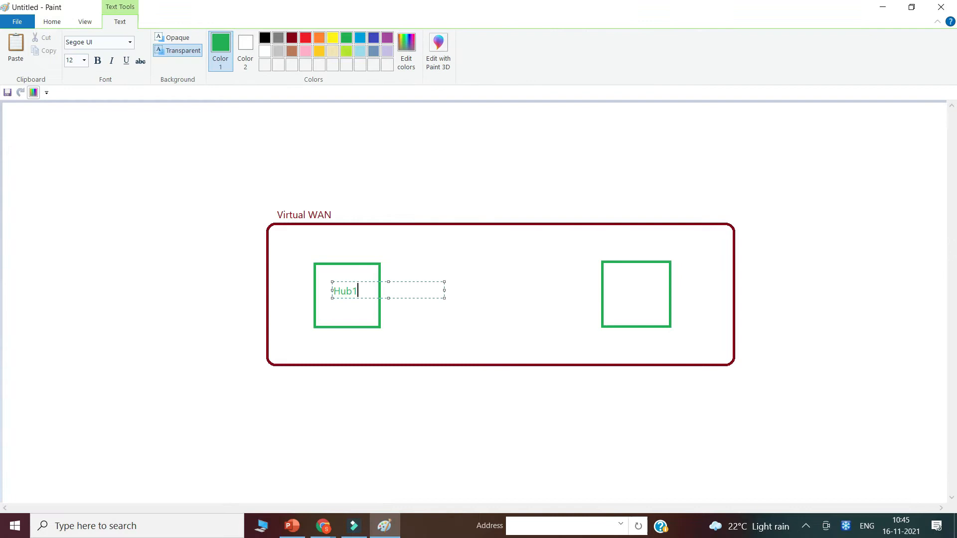
left_click(331, 337)
left_click(331, 337)
type("east us")
Label the second green square Hub2 inside and add the caption "west us" beneath it
left_click(616, 289)
left_click(617, 281)
type("HU")
key("BackSpace")
type("ub2")
left_click(623, 337)
left_click(621, 329)
type("west us")
left_click(403, 362)
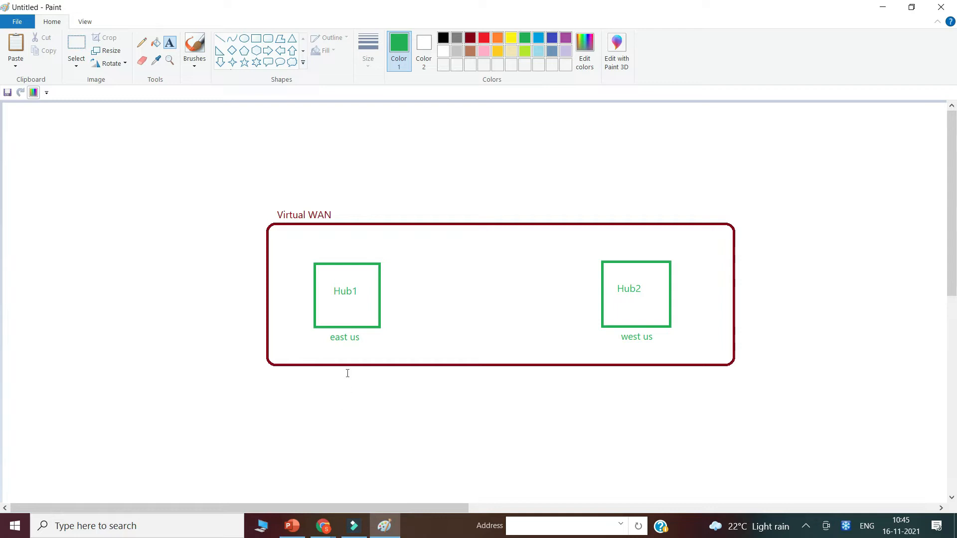
Switch back to the Azure portal, open the deployed lhvirtualwan1 resource and copy its name
left_click(323, 526)
left_click(231, 324)
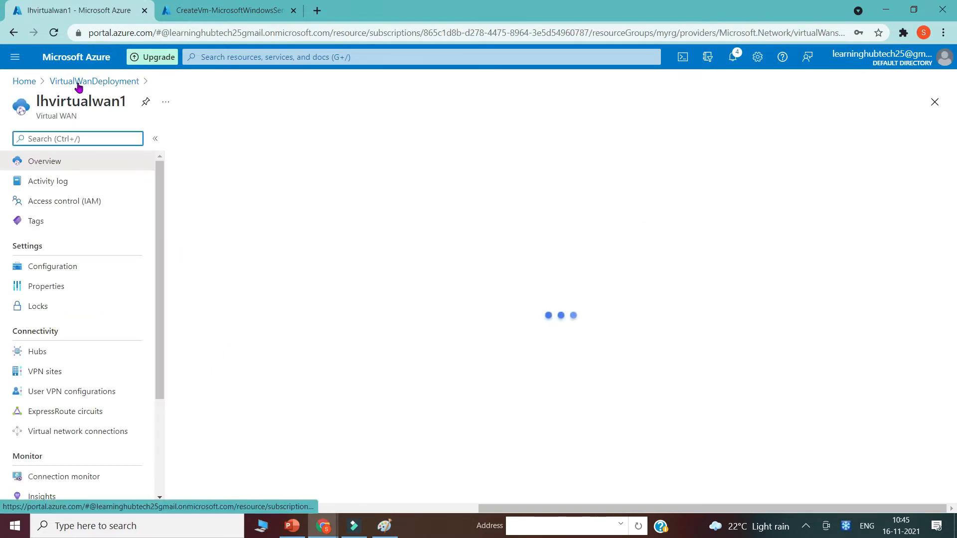
left_click_drag(126, 103, 40, 102)
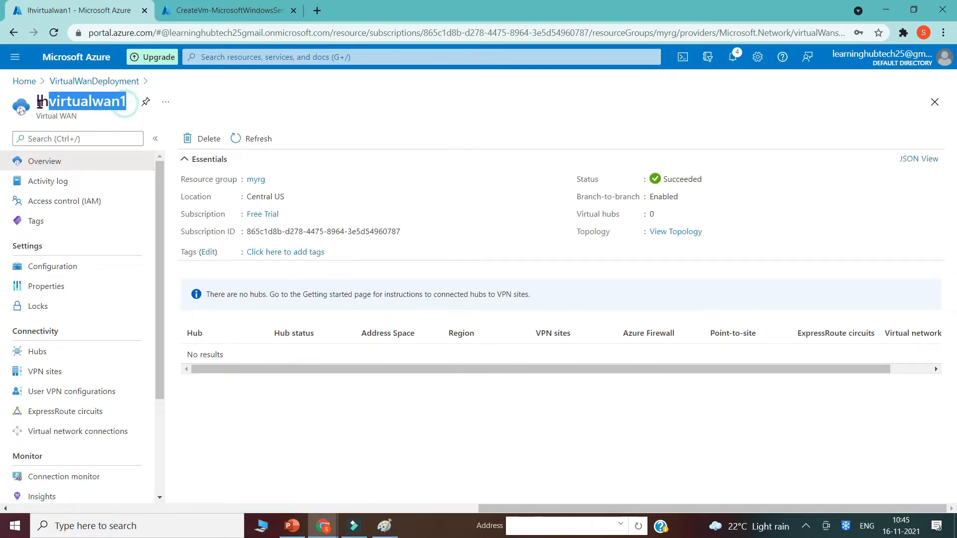
right_click(43, 104)
left_click(67, 114)
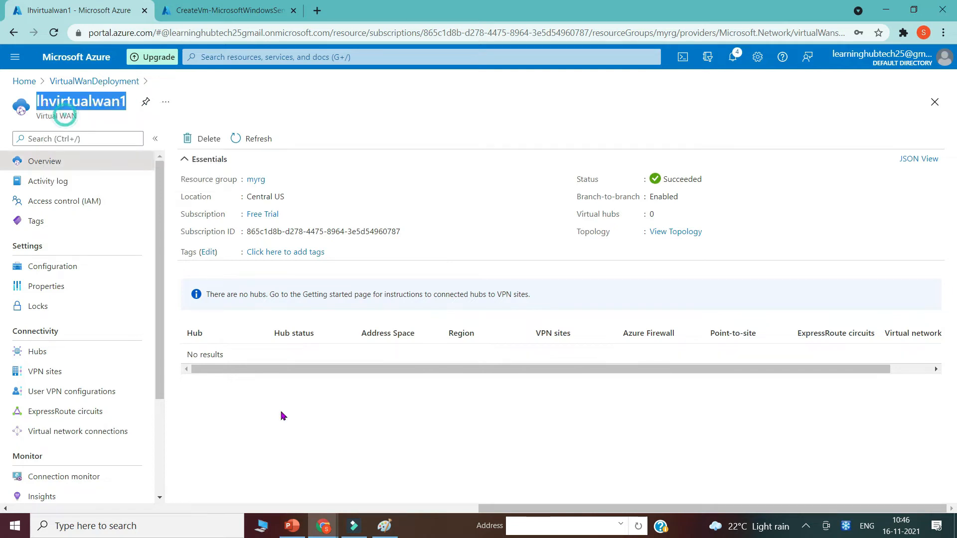
In Paint, paste the copied name lhvirtualwan1 beside the Virtual WAN label of the diagram
left_click(383, 528)
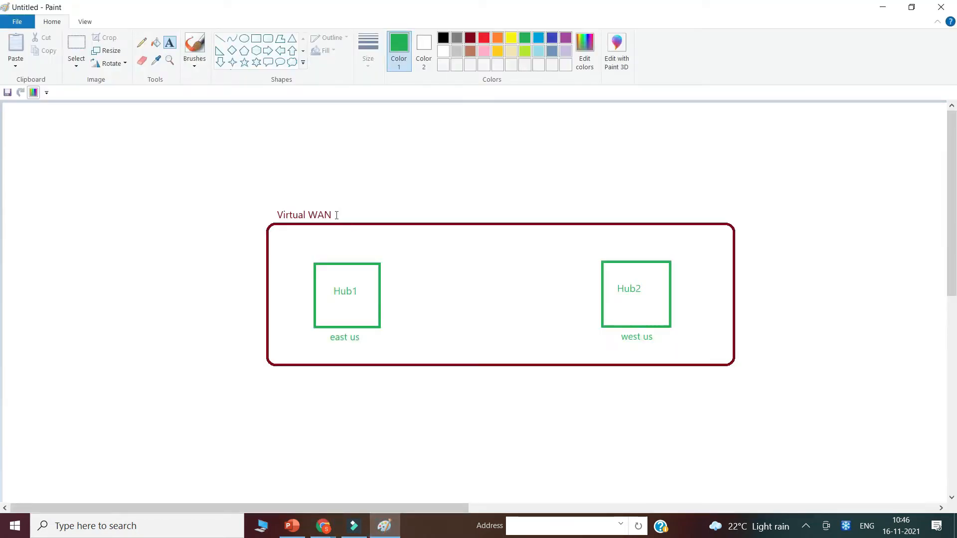
left_click(336, 215)
key("ctrl+v")
Return to the Azure portal, start a new hub for lhvirtualwan1 and set its region to East US
key("alt+Tab")
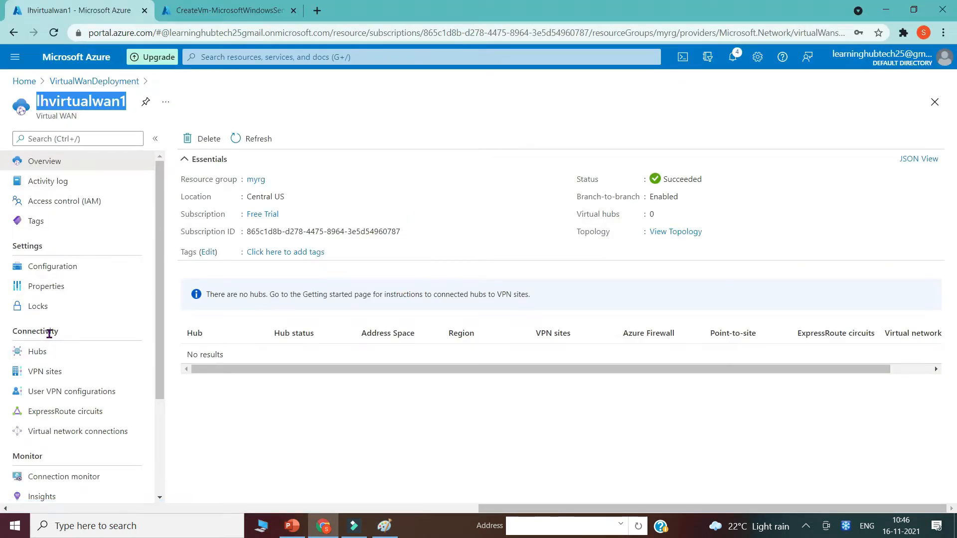
left_click(39, 354)
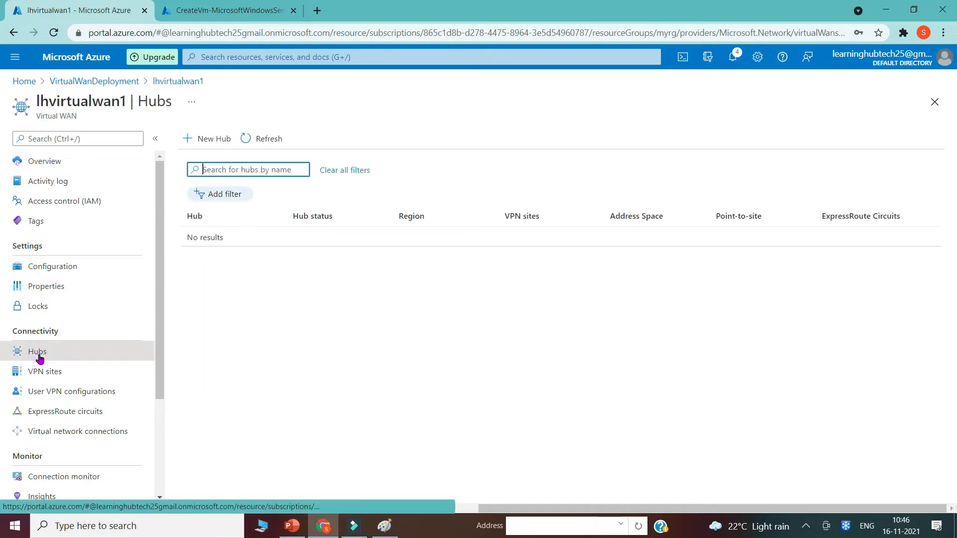
left_click(219, 139)
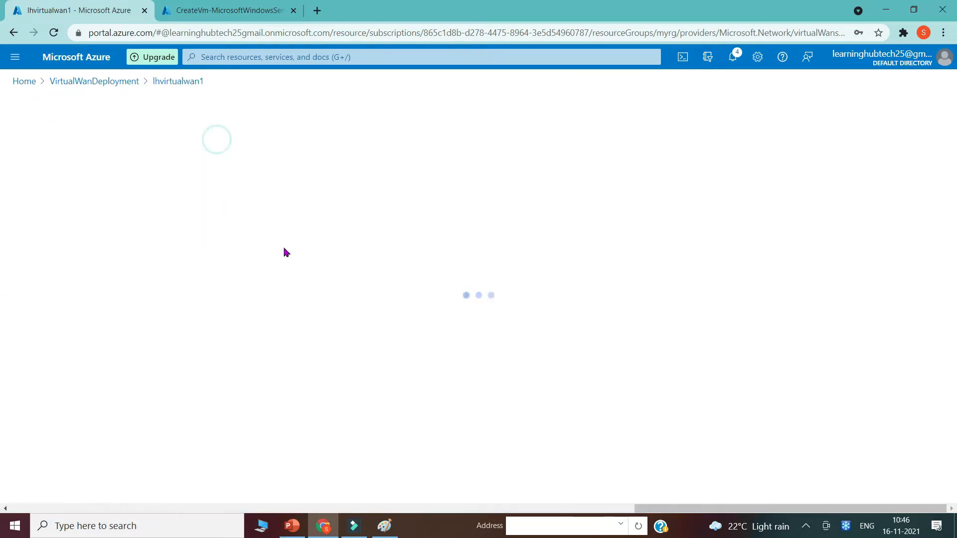
left_click(200, 330)
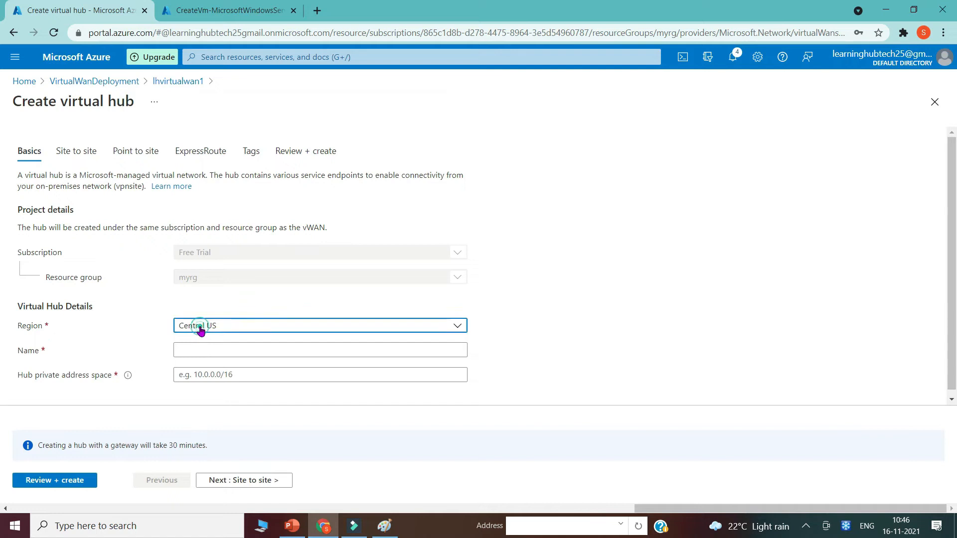
type("east")
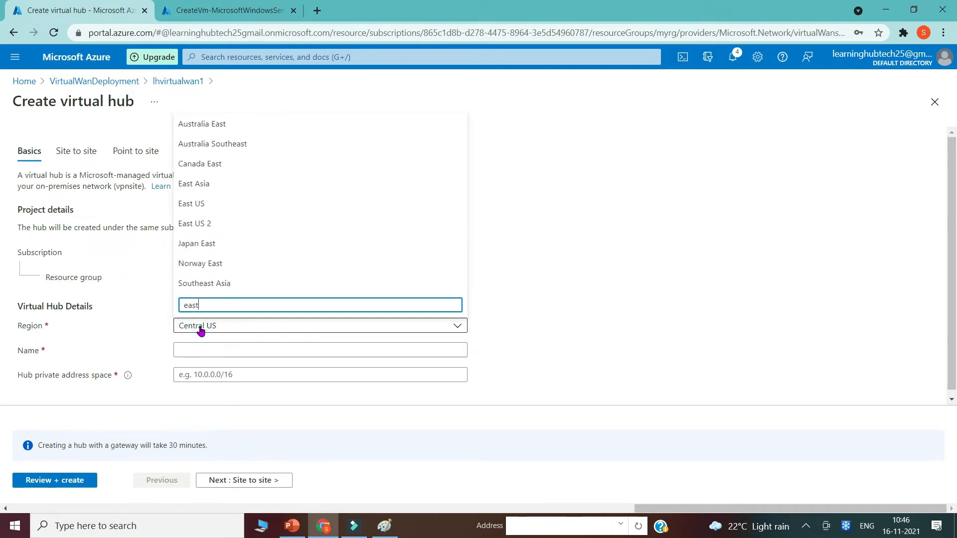
left_click(201, 205)
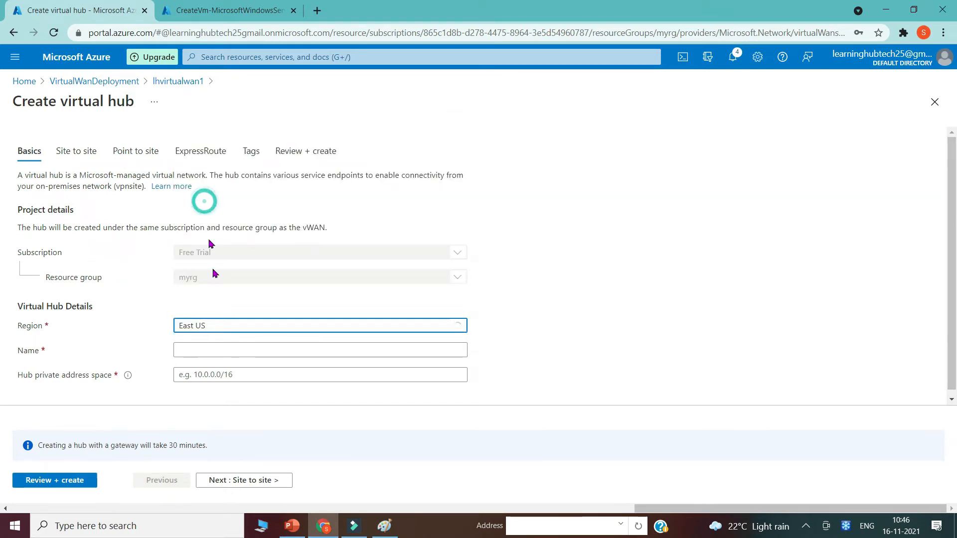
Name the virtual hub Hub1 and set its private address space to 192.168.1.0/24
left_click(203, 349)
type("Hub1")
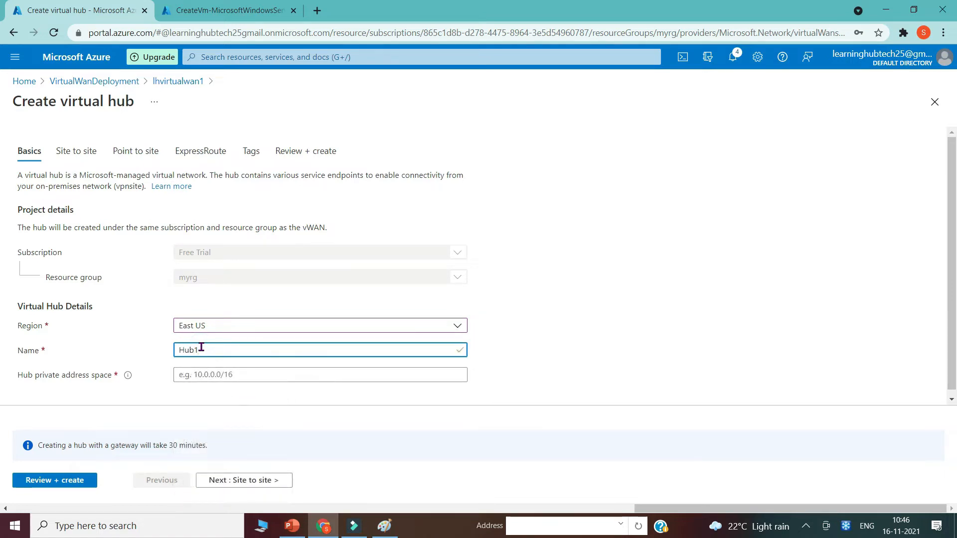
left_click(200, 398)
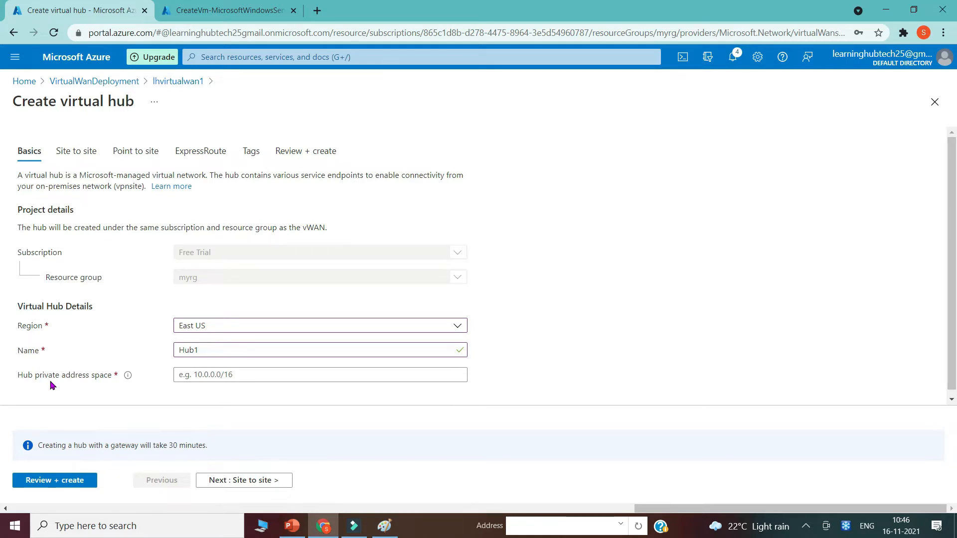
left_click(189, 376)
left_click(189, 377)
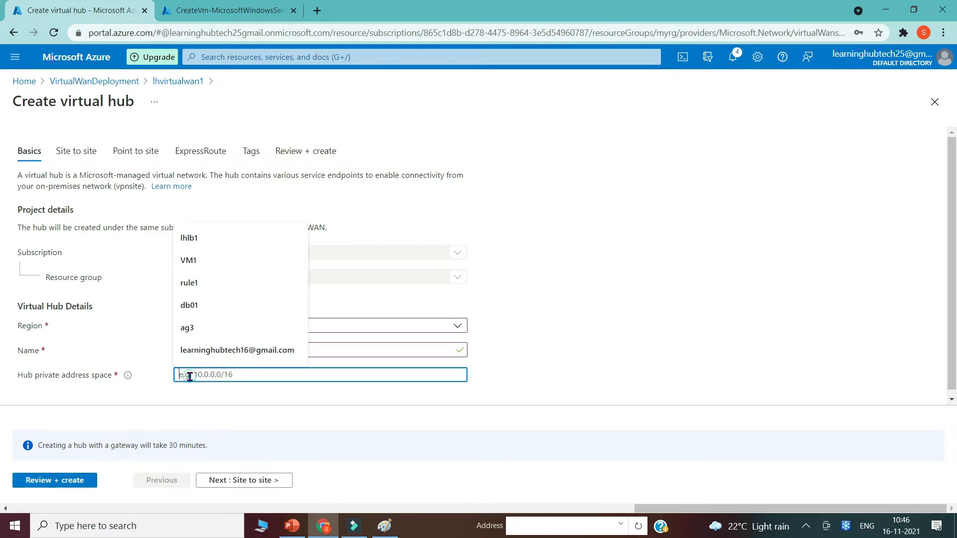
type("19")
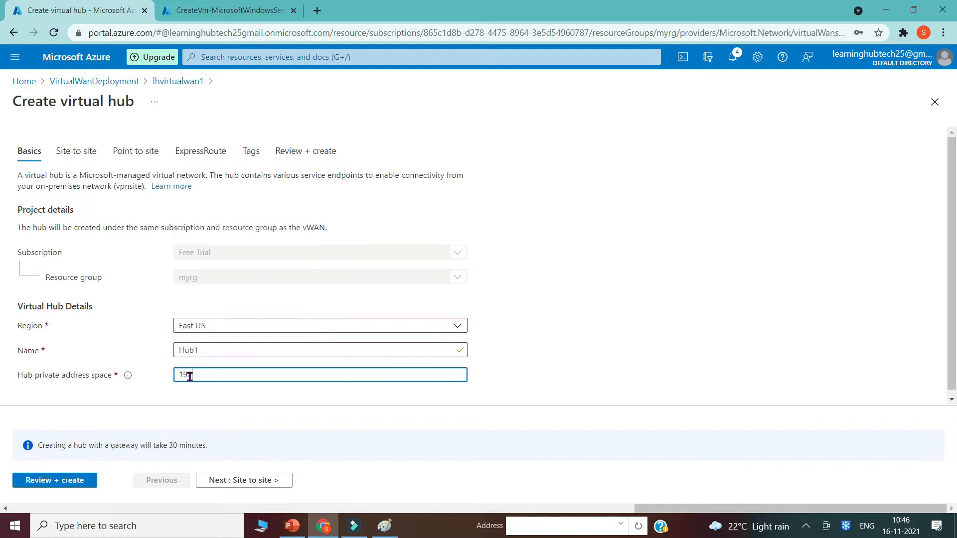
type("2.168")
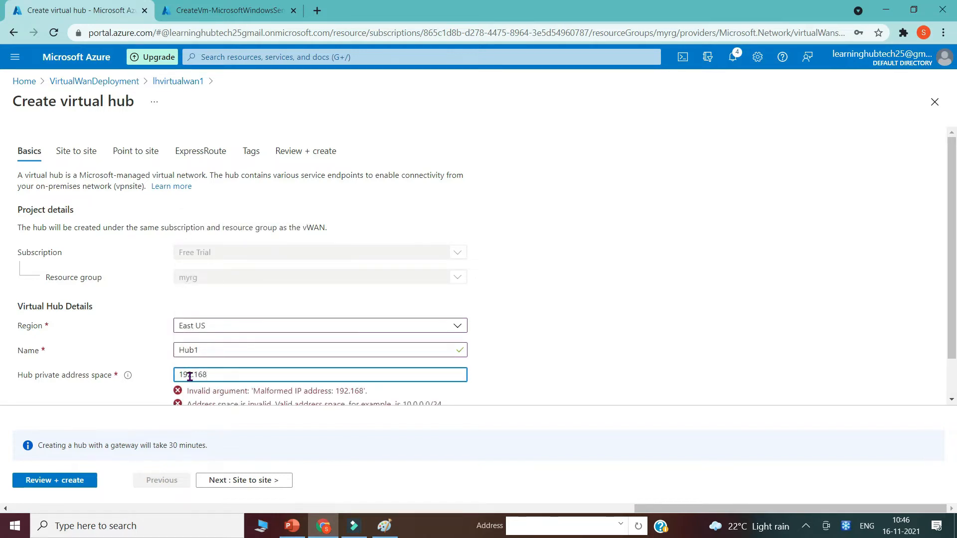
type(".1.0/24")
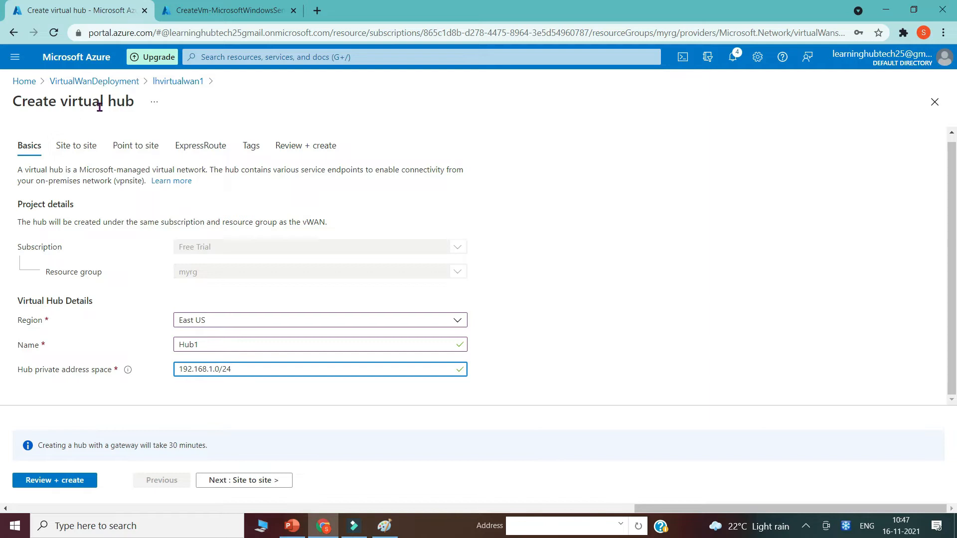
Check the hub's Site to site, Point to site and ExpressRoute settings, then validate its configuration for creation
left_click(72, 147)
left_click(141, 153)
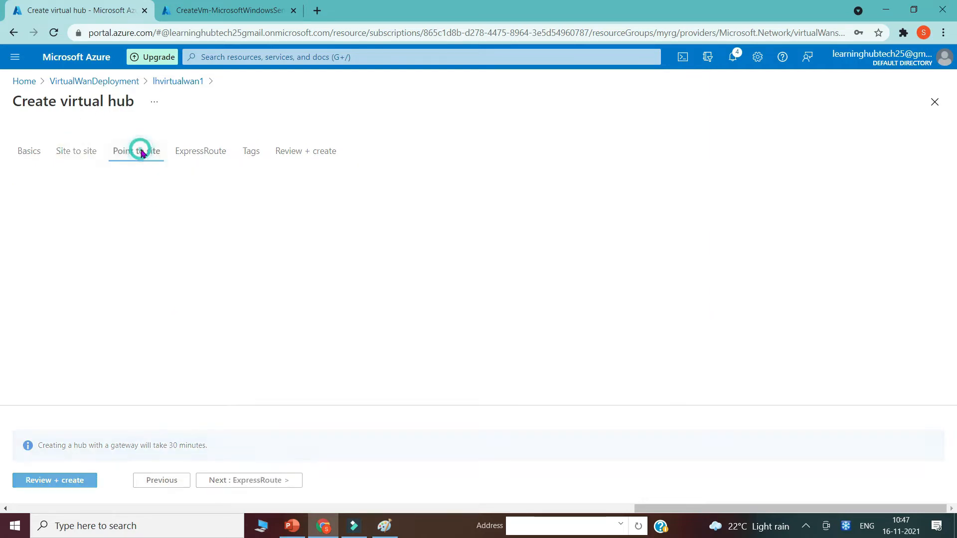
left_click(200, 152)
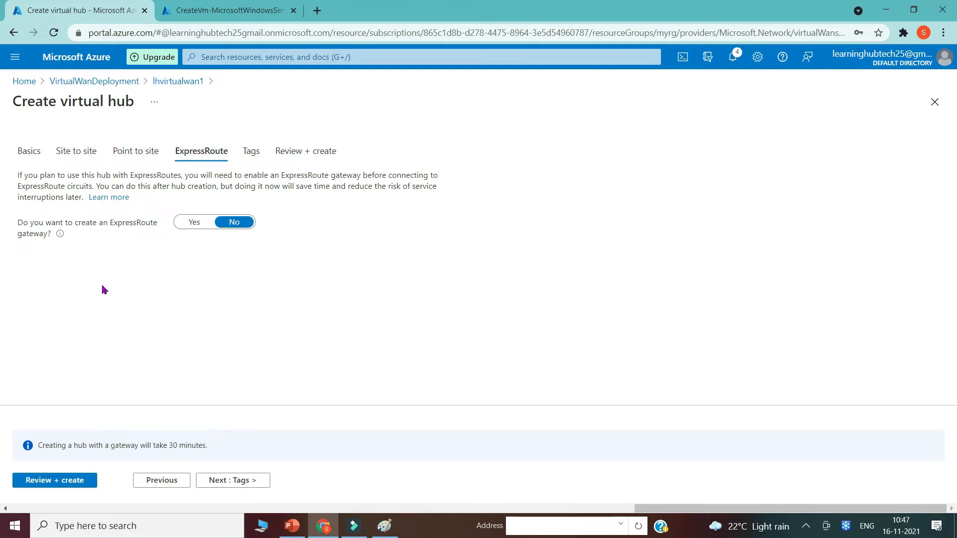
left_click(29, 150)
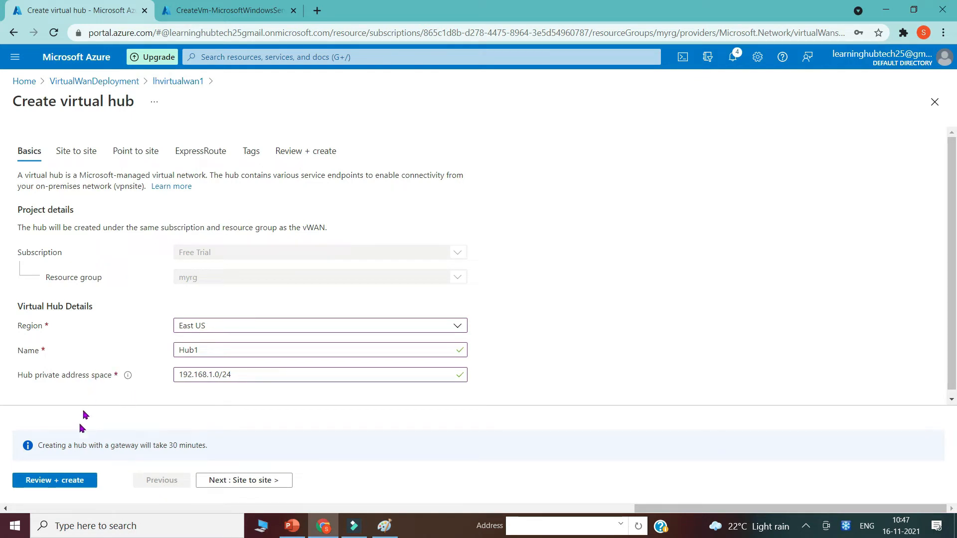
left_click(54, 481)
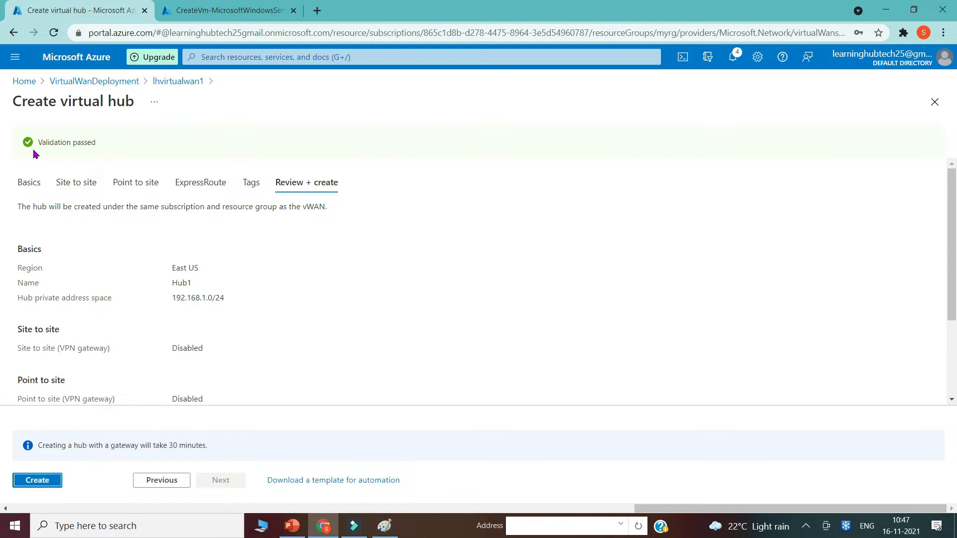
Create the validated hub Hub1, and switch to Paint to check the second hub planned in the diagram
left_click(36, 482)
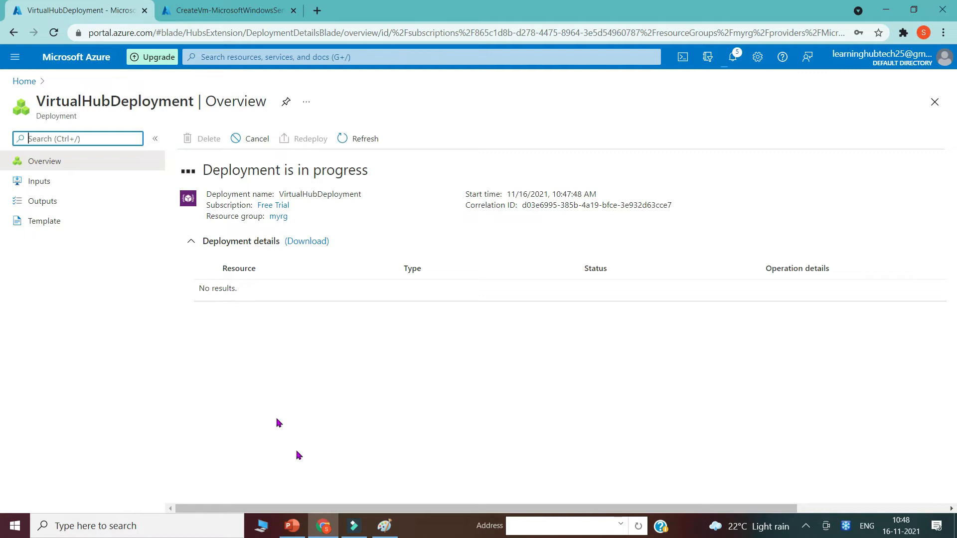
left_click(382, 527)
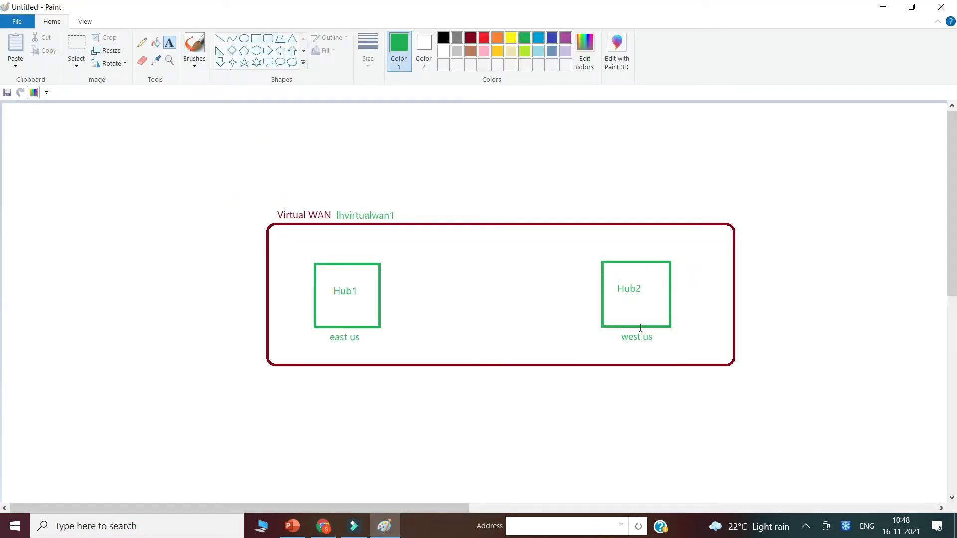
Return to the Azure portal, open the hubs of lhvirtualwan1 and start another new hub
left_click(323, 526)
left_click(197, 58)
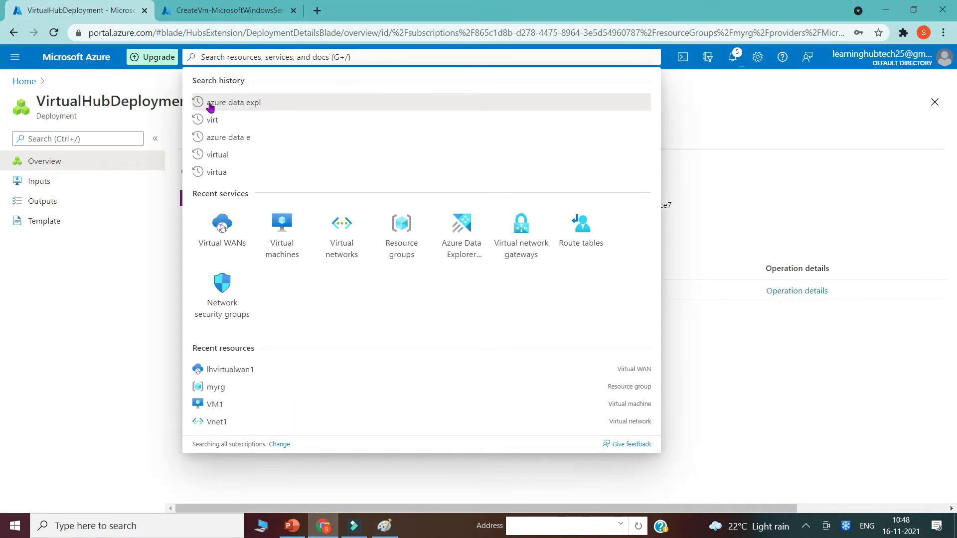
left_click(220, 219)
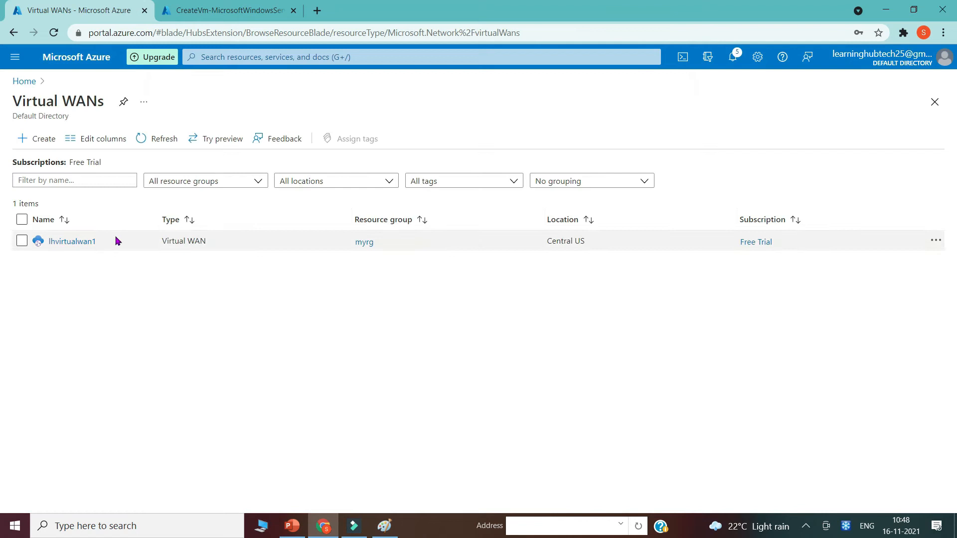
left_click(95, 243)
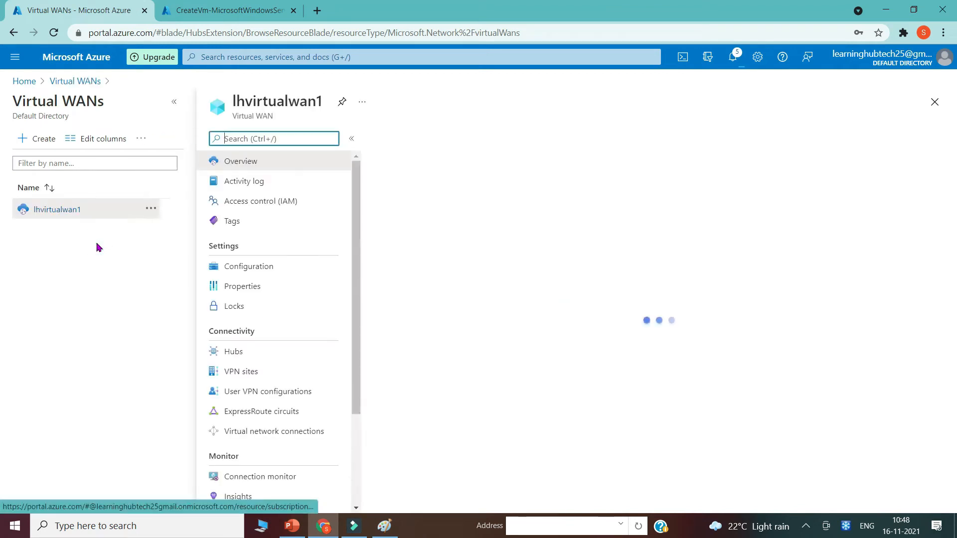
left_click(231, 353)
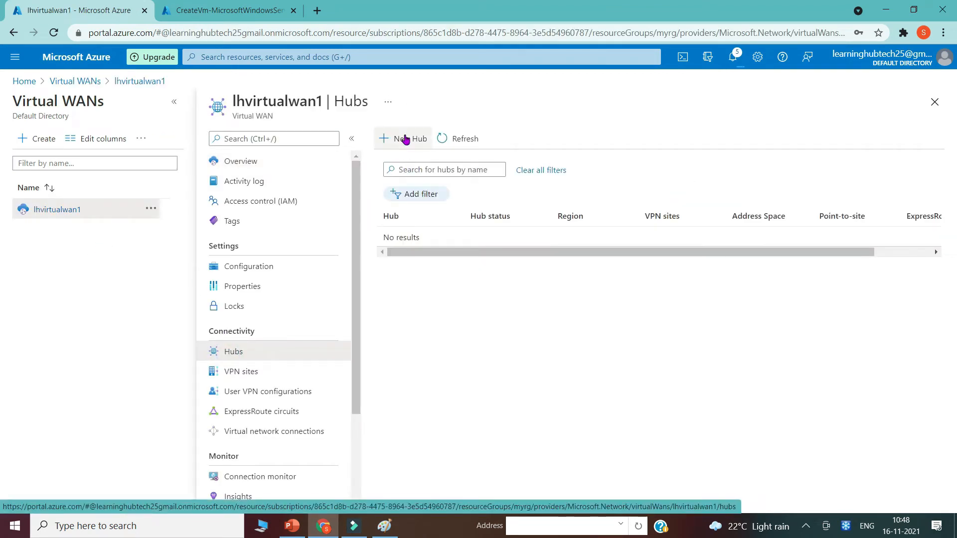
left_click(406, 140)
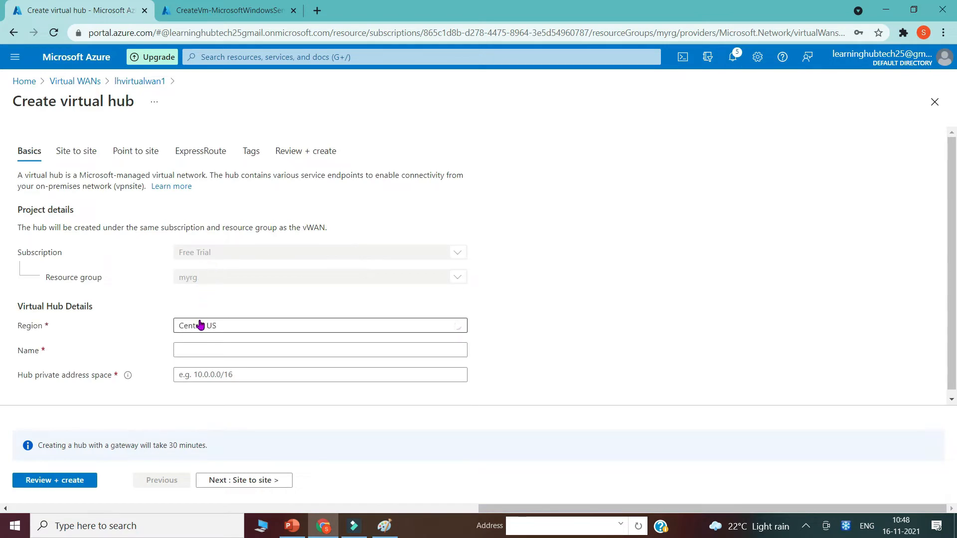
Set the new virtual hub's region to West US and name it Hub2
left_click(200, 325)
type("west")
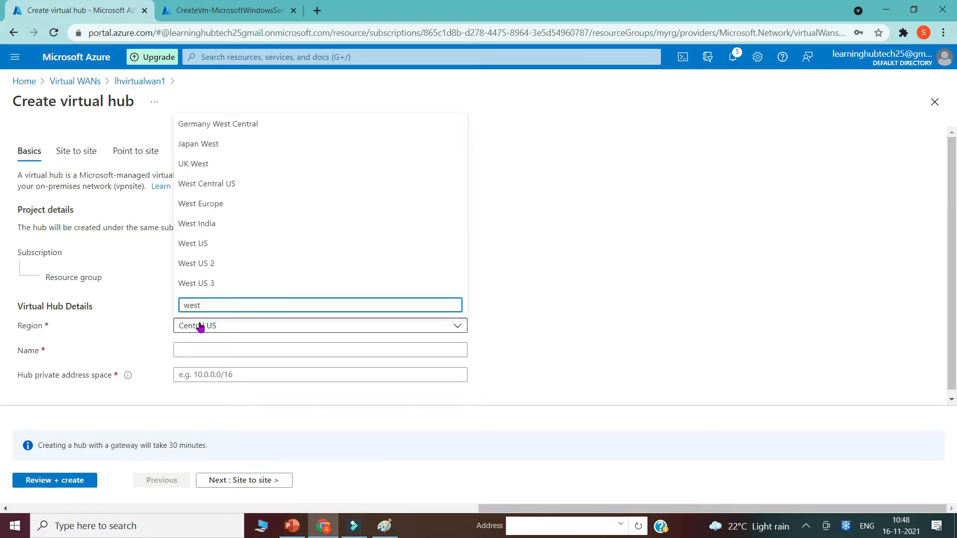
left_click(198, 247)
left_click(211, 352)
type("Hub2")
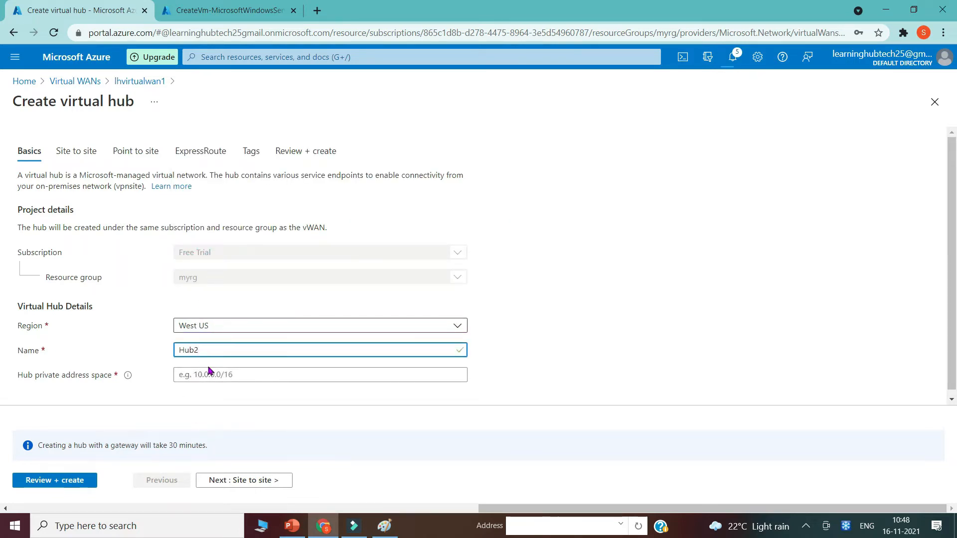
Set Hub2's private address space to 192.168.2.0/24, then validate and create the hub
left_click(183, 374)
type("192.168.2.")
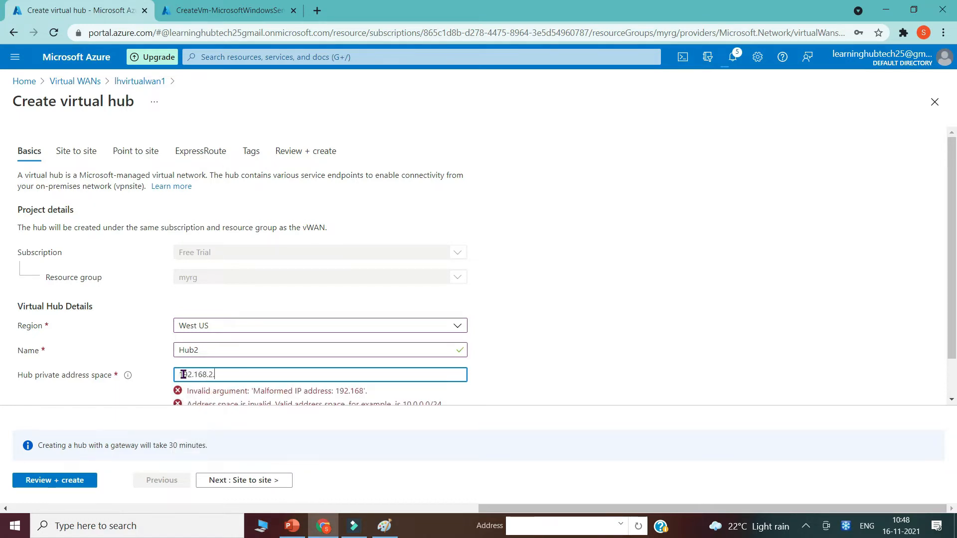
type("4")
left_click(56, 481)
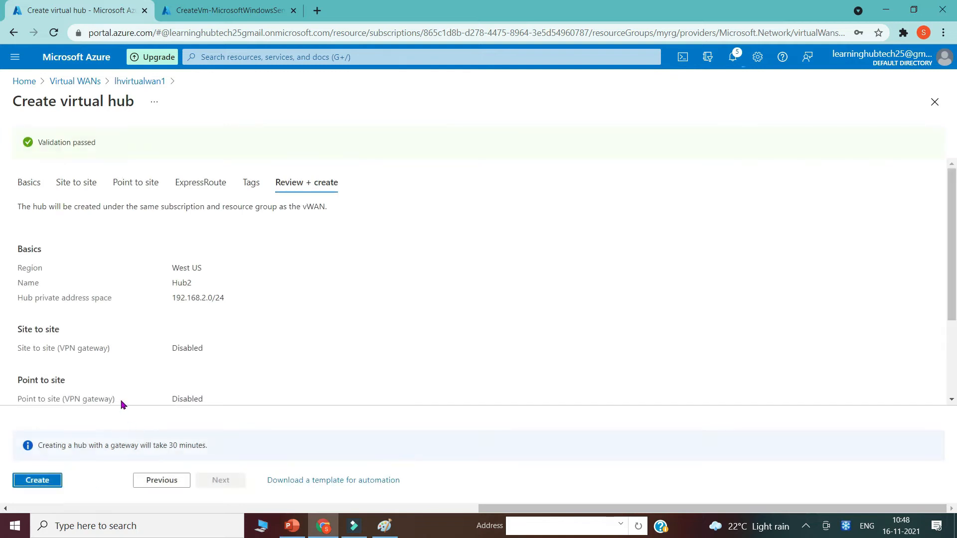
left_click(37, 480)
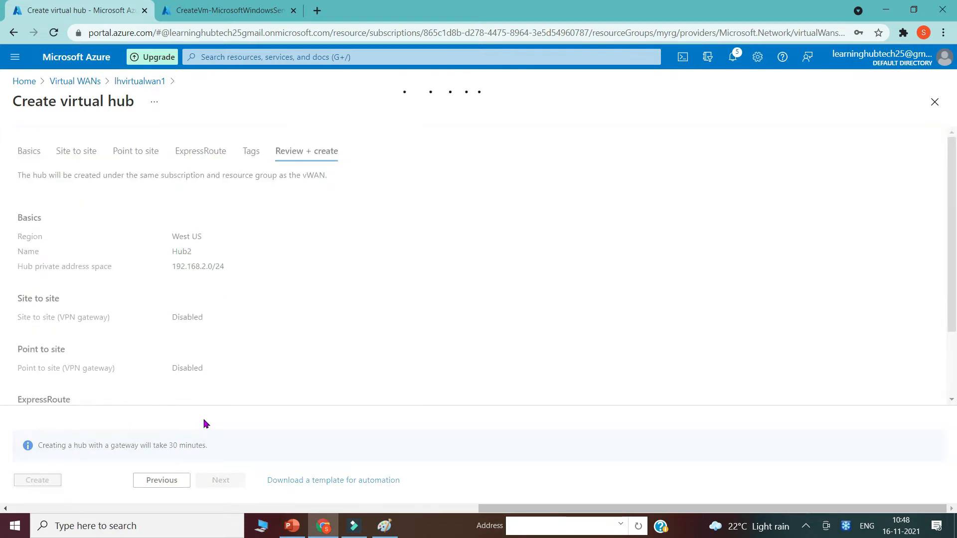
In Paint, draw a green rectangle above the Virtual WAN box on the Hub1 side and label it Vnet1 (10.0.0.0/16)
left_click(384, 532)
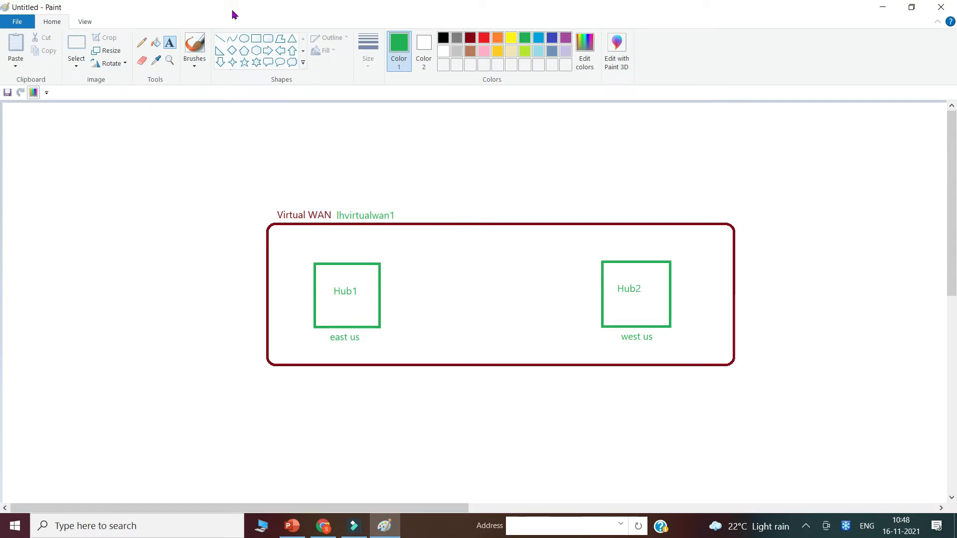
left_click(256, 39)
left_click_drag(190, 116, 332, 176)
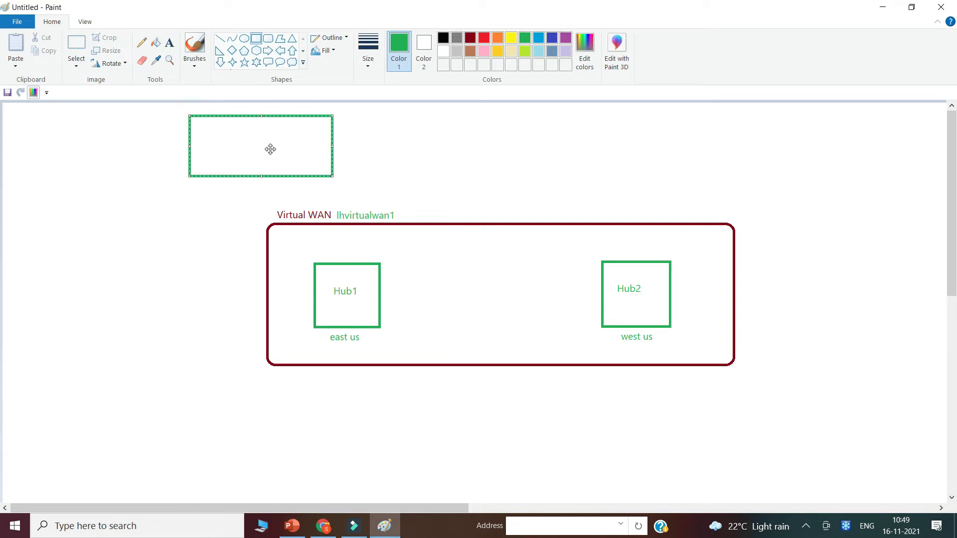
left_click_drag(269, 147, 267, 156)
left_click(501, 194)
type("(10.0.0")
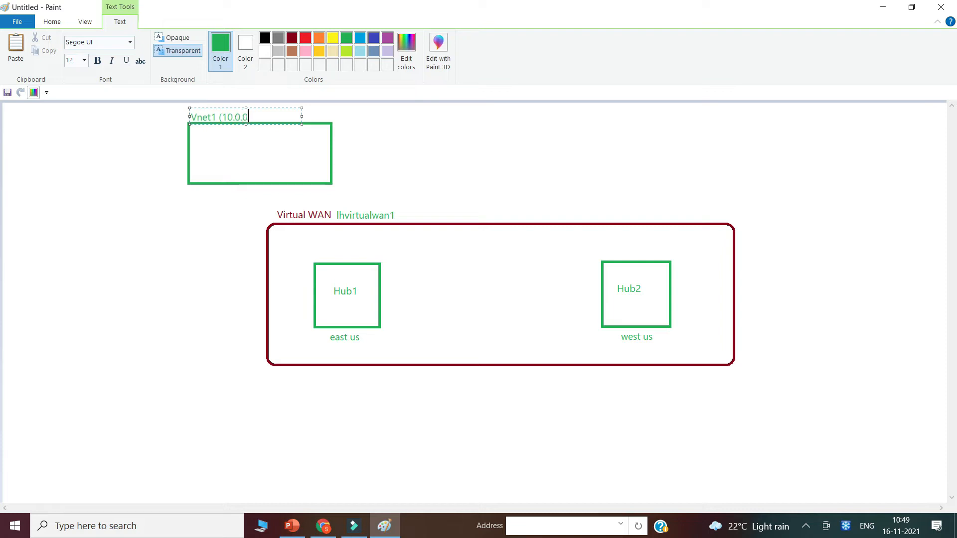
type(".0/16)")
Draw a small rectangle inside the Vnet1 box and label it VM1
left_click(52, 21)
left_click(256, 38)
left_click_drag(228, 138, 272, 168)
left_click(170, 43)
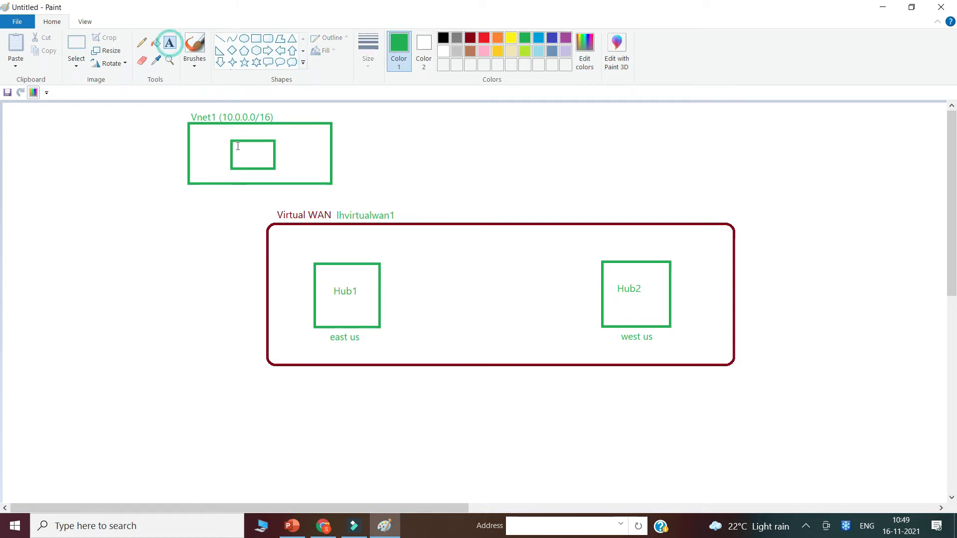
left_click(244, 146)
type("VM1")
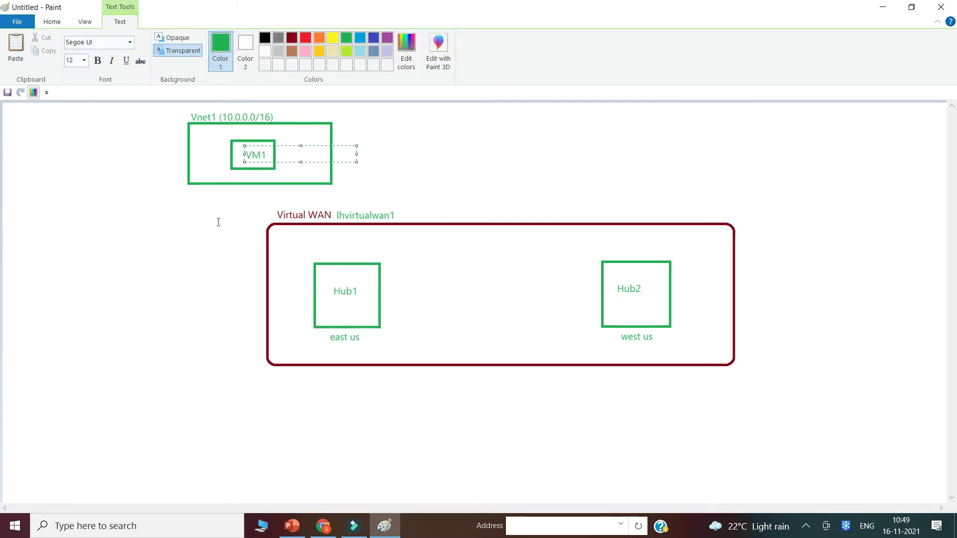
Add the region label East US below the Vnet1 box
left_click(217, 221)
left_click(229, 187)
type("East US")
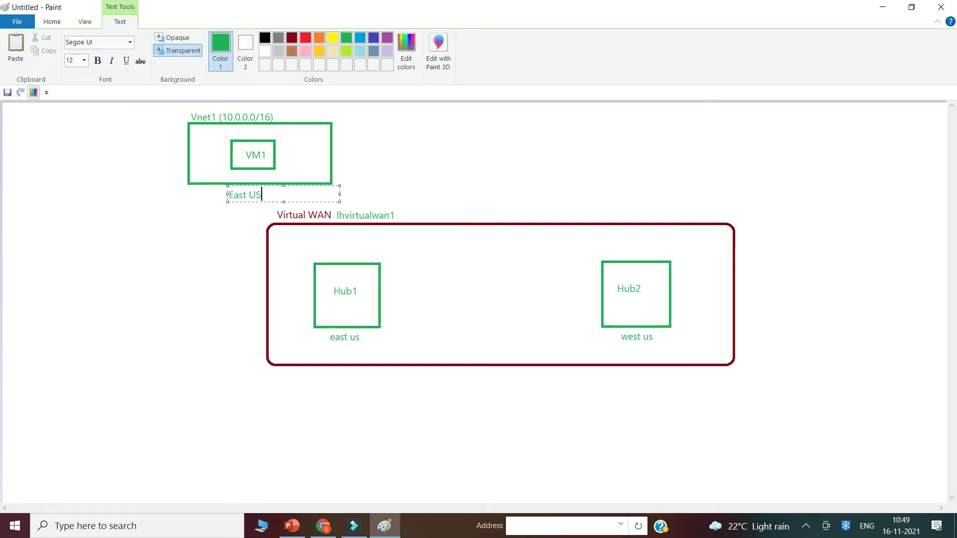
left_click(426, 108)
Draw a green rectangle above the Virtual WAN box on the Hub2 side and label it VNet2 (20.0.0.0/16)
left_click(255, 40)
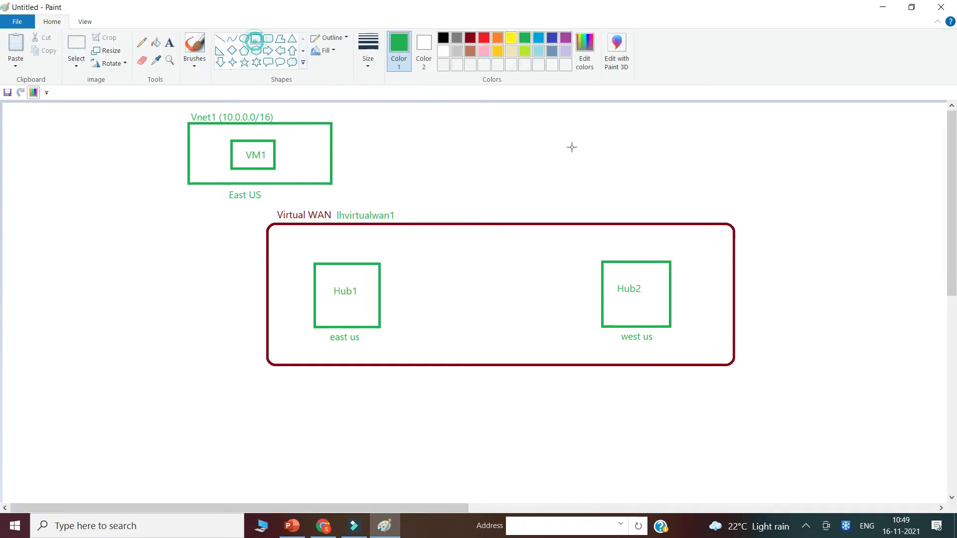
left_click_drag(642, 120, 787, 189)
key("alt+h")
key("t")
left_click(644, 109)
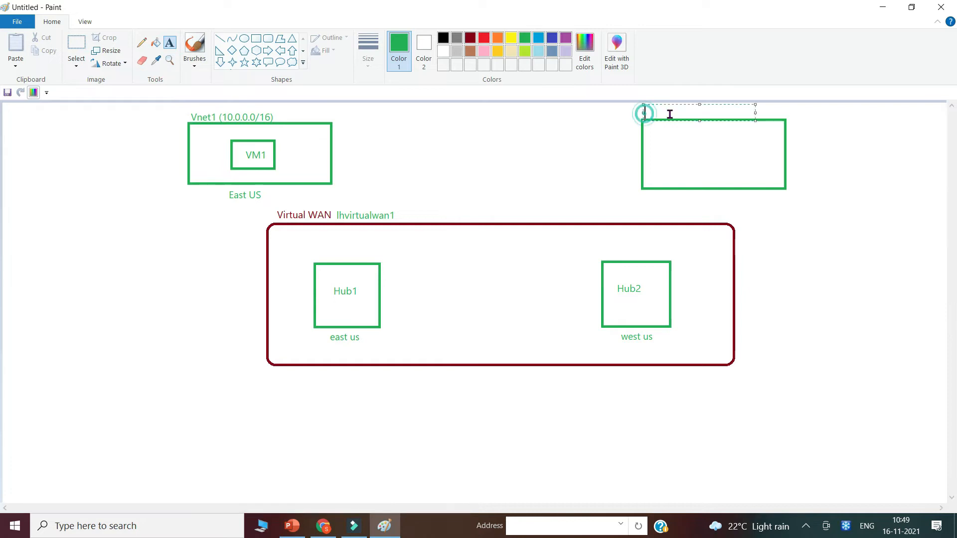
type("VNet2 (20.0.0.0/16)")
Draw a small rectangle inside the VNet2 box and label it VM2
left_click(52, 22)
left_click(256, 40)
mouse_move(685, 138)
left_mouse_down()
mouse_move(723, 154)
mouse_move(727, 168)
left_mouse_up()
left_click(169, 43)
left_click(699, 155)
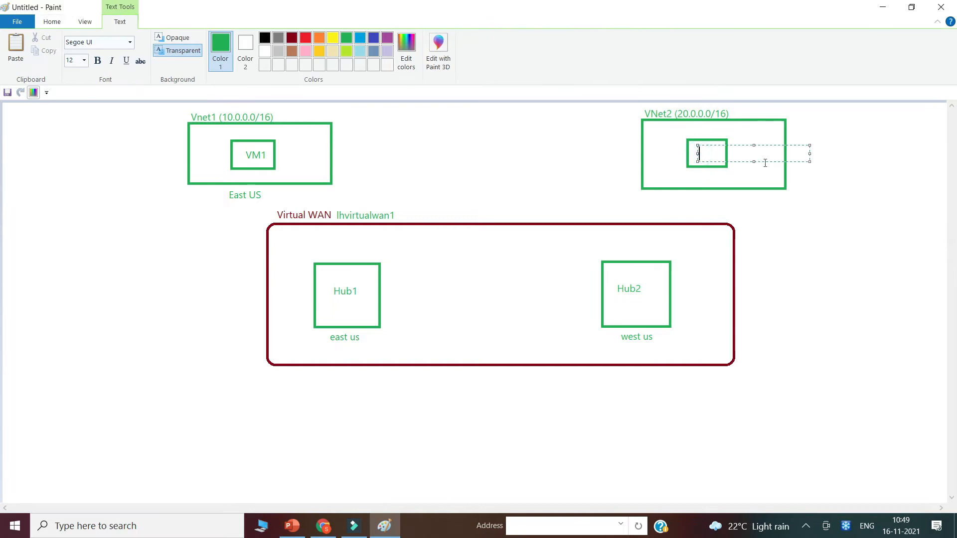
type("VM2")
Add the region label West us below the VNet2 box
left_click(713, 216)
left_click(689, 194)
type("West us")
left_click(393, 284)
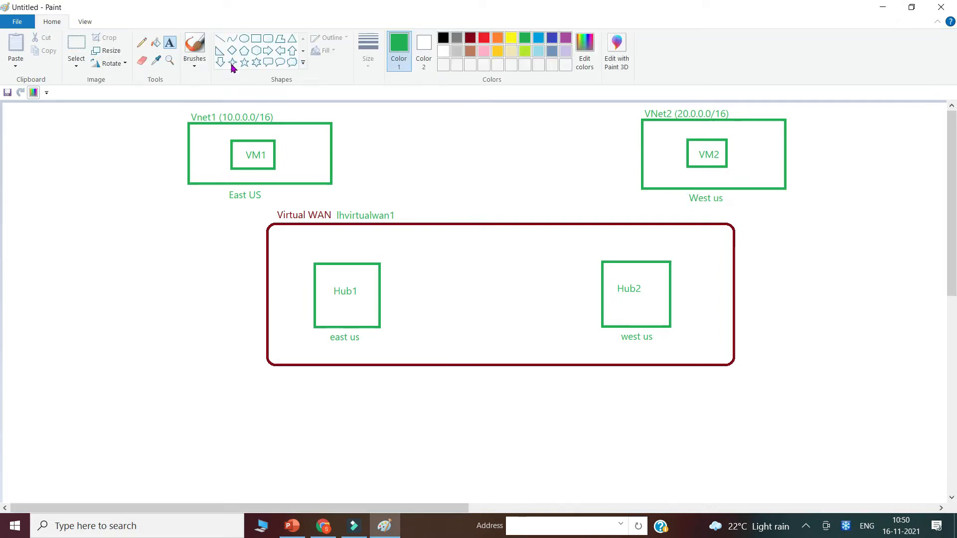
Draw green connecting lines from the Vnet1 box to Hub1 and from the VNet2 box to Hub2
left_click(220, 39)
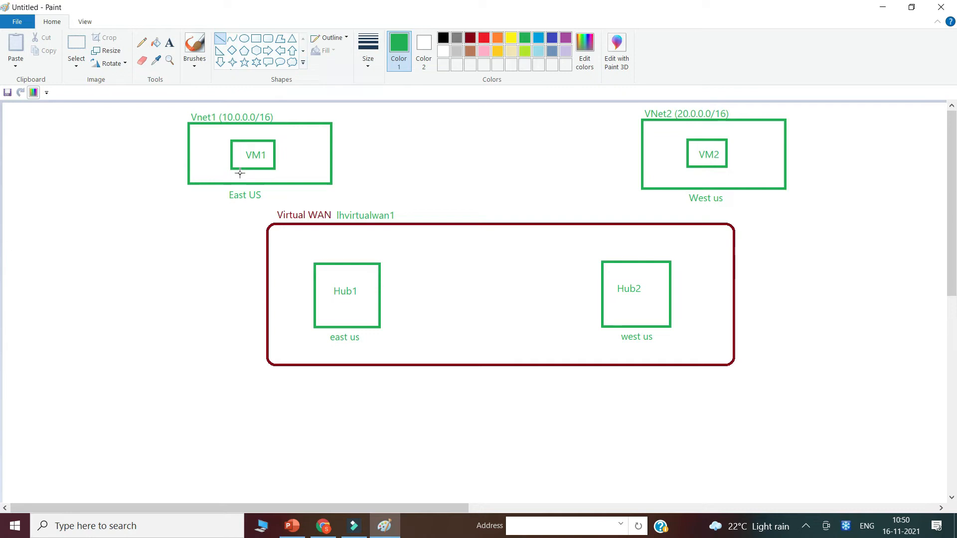
left_click_drag(265, 184, 314, 262)
left_click(774, 249)
left_click_drag(753, 190, 673, 262)
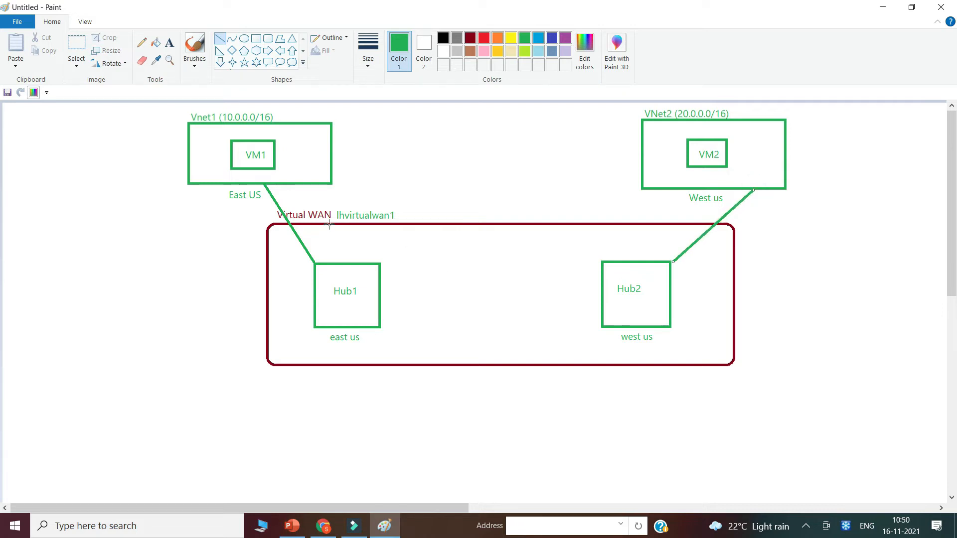
Add the text ( Standard) beside the lhvirtualwan1 label of the diagram
left_click(170, 42)
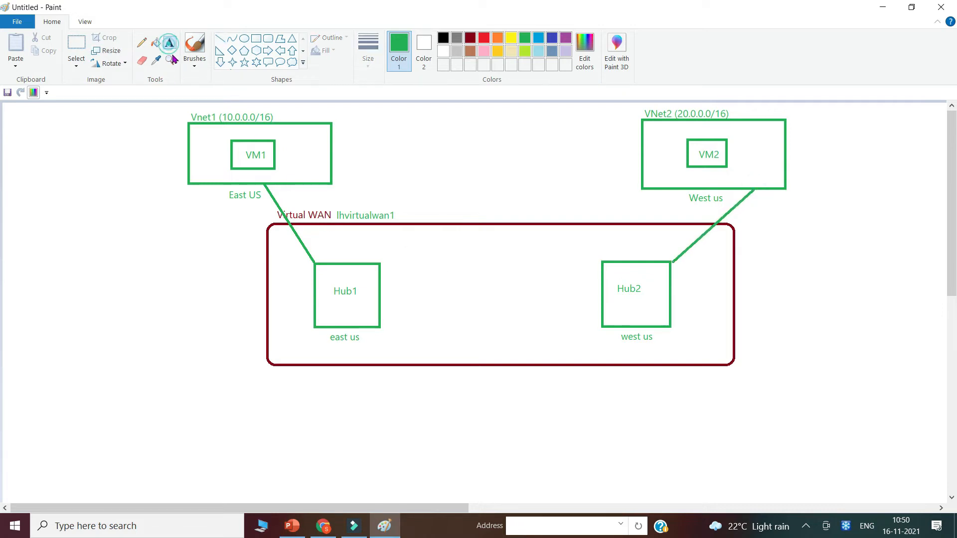
left_click(402, 217)
type("( Standard")
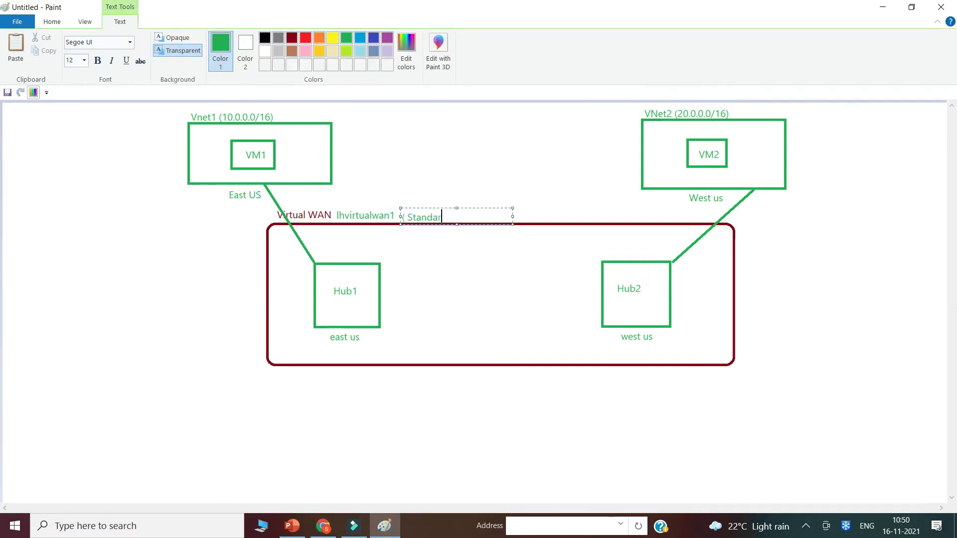
left_click(465, 279)
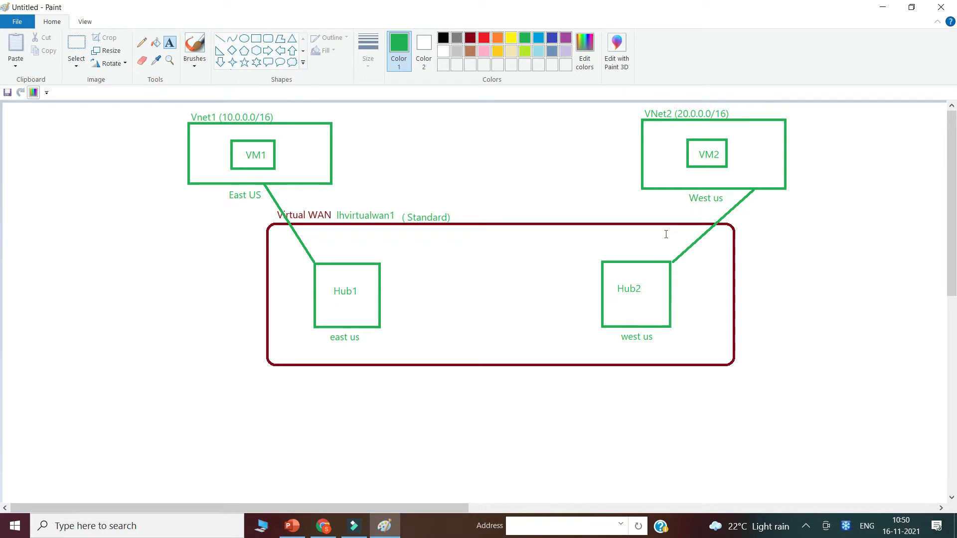
Draw two dark red lines between the VM1 and VM2 boxes
left_click(220, 38)
left_click(470, 38)
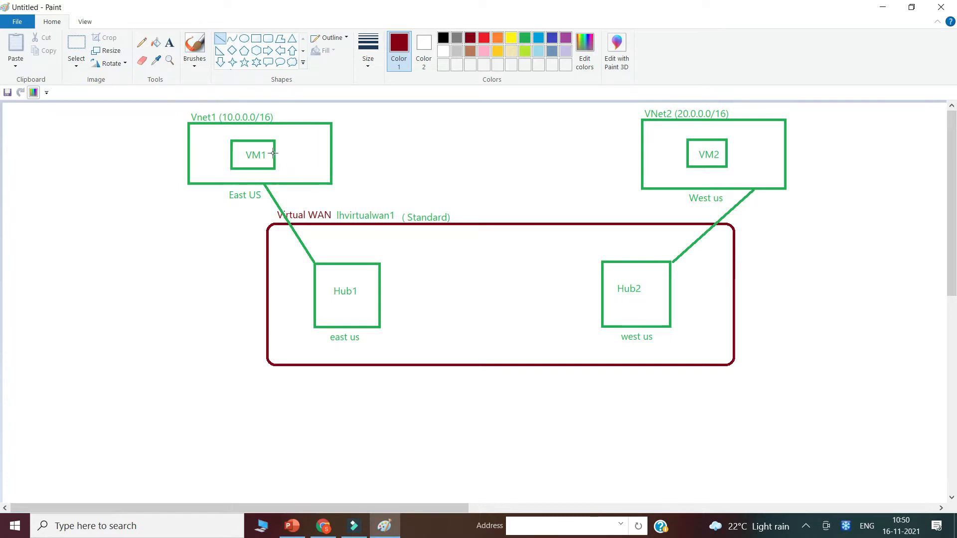
mouse_move(273, 153)
left_mouse_down()
mouse_move(688, 147)
mouse_move(676, 159)
mouse_move(276, 164)
left_mouse_up()
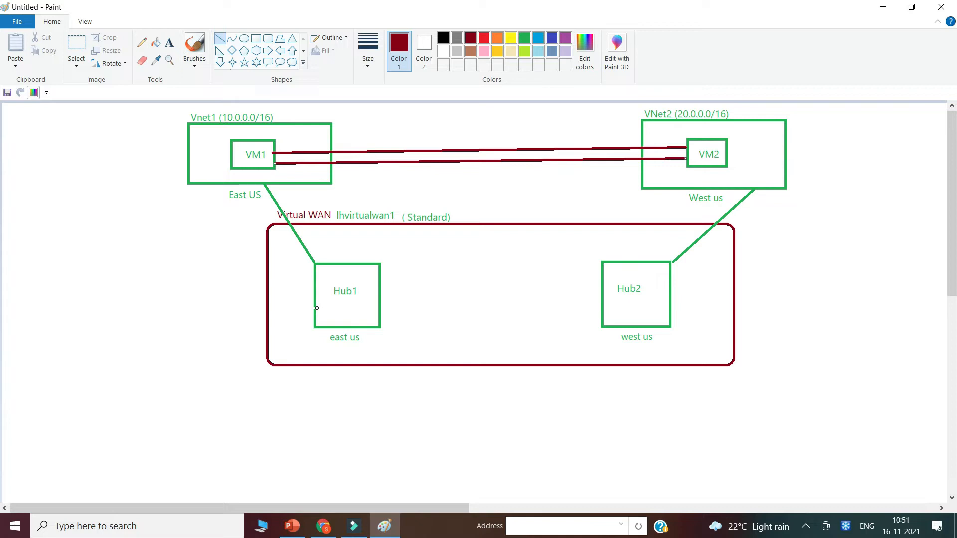
Return to the Azure portal, open the hubs list of lhvirtualwan1 and check each hub's status, region, address space and gateway columns
left_click(323, 526)
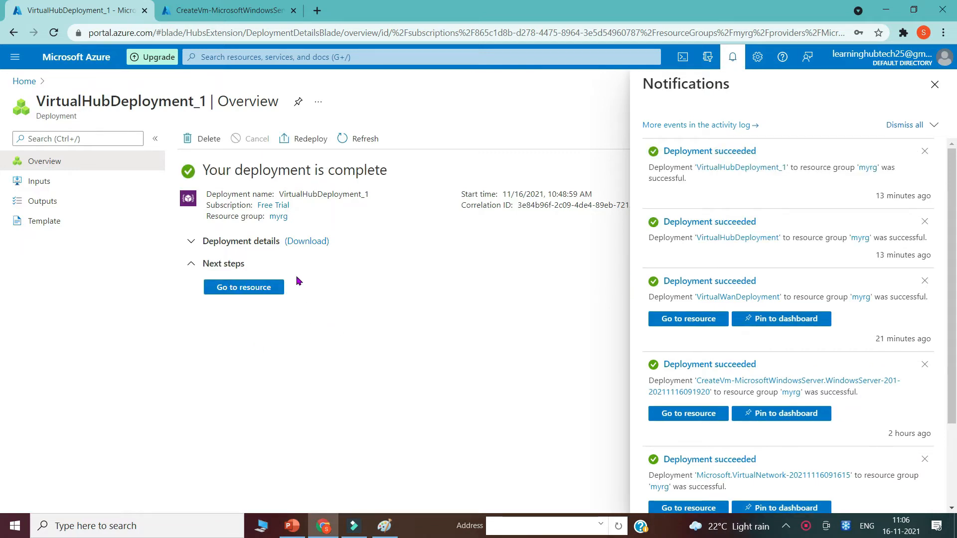
left_click(221, 56)
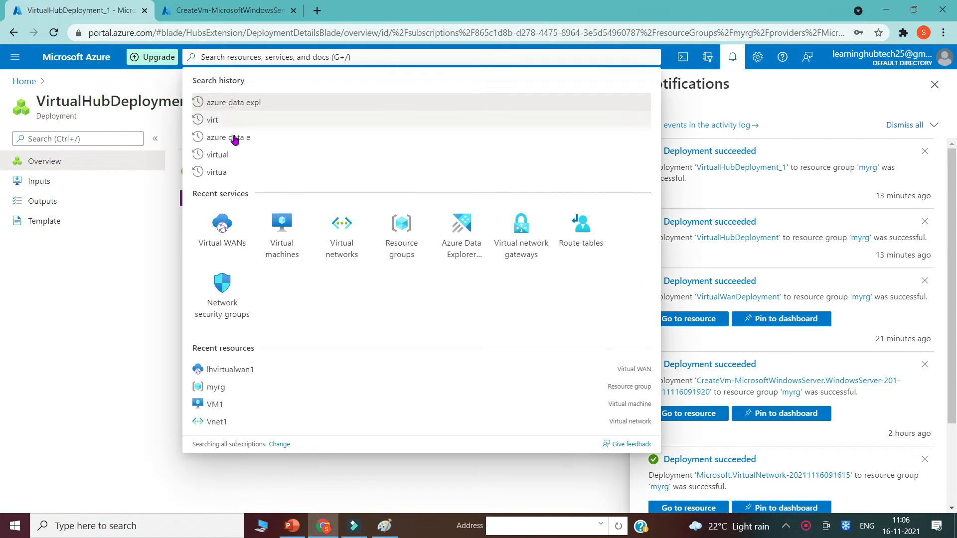
left_click(220, 226)
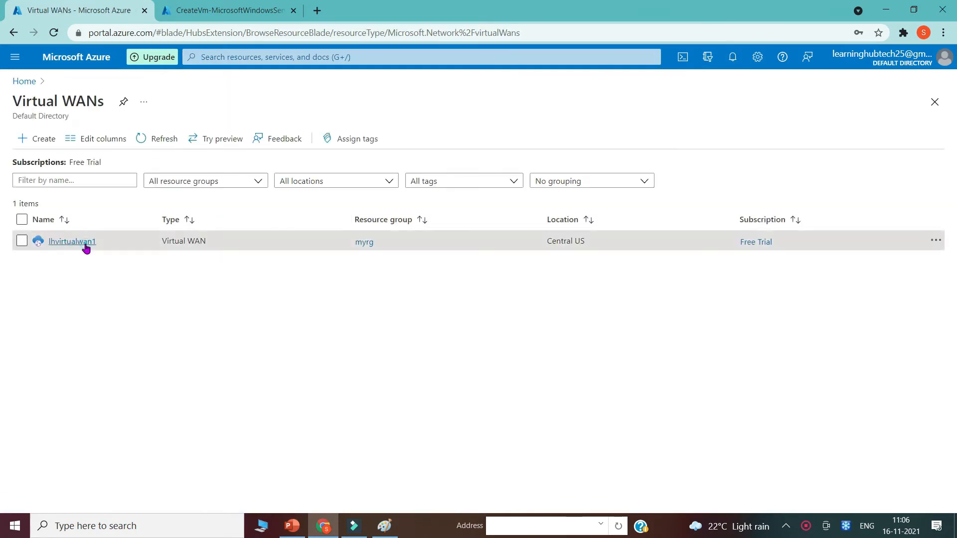
left_click(82, 243)
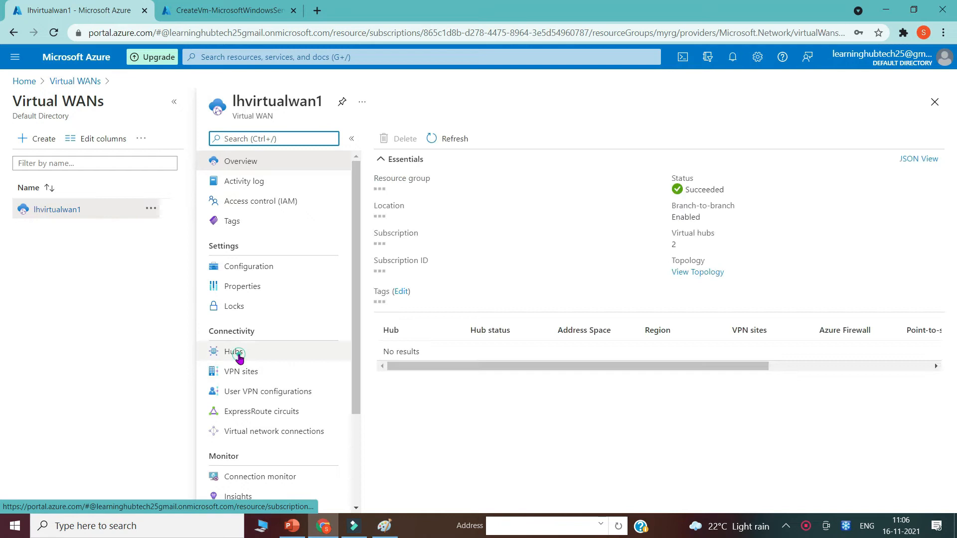
left_click(238, 356)
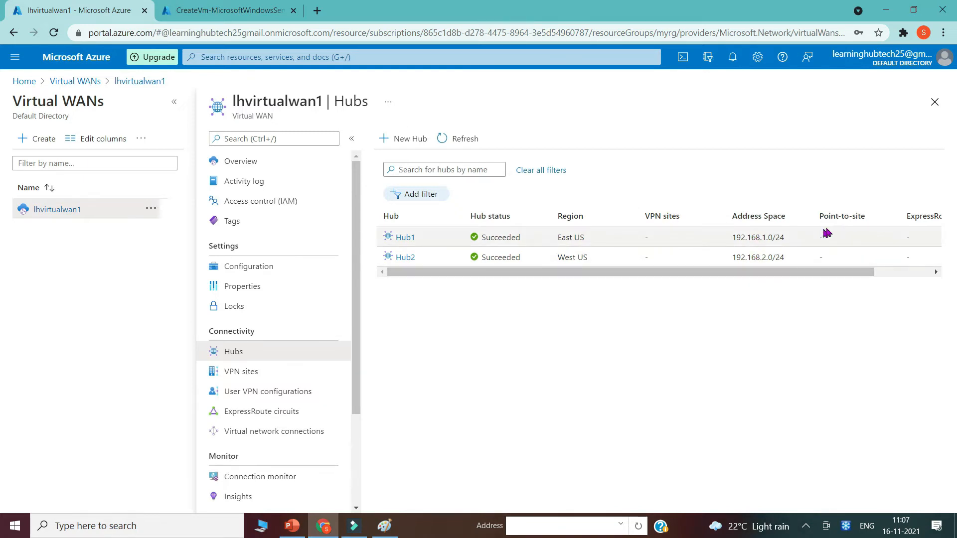
left_click_drag(822, 272, 898, 273)
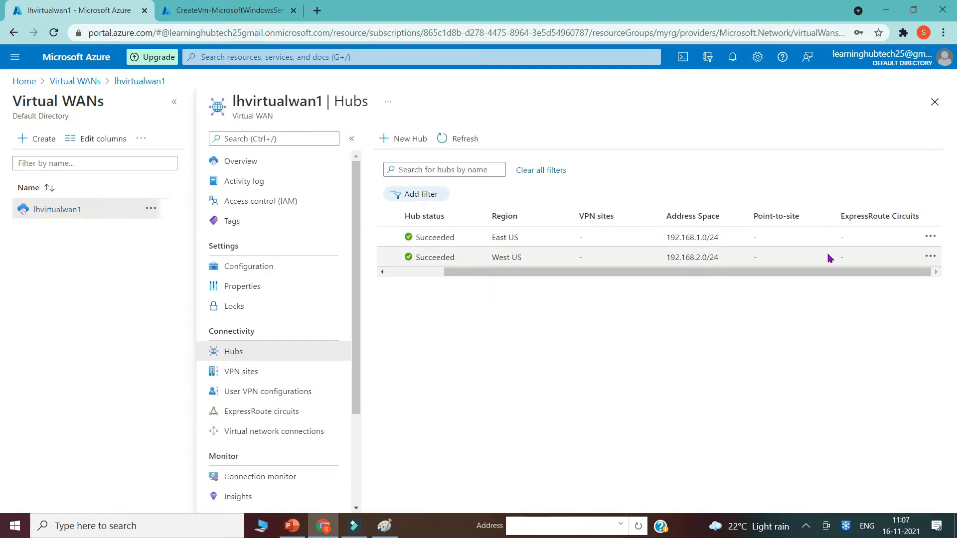
Check the locations of Vnet1 and VNet2 in the virtual networks list and of VM1 and VM2 in the virtual machines list
left_click_drag(552, 274, 487, 280)
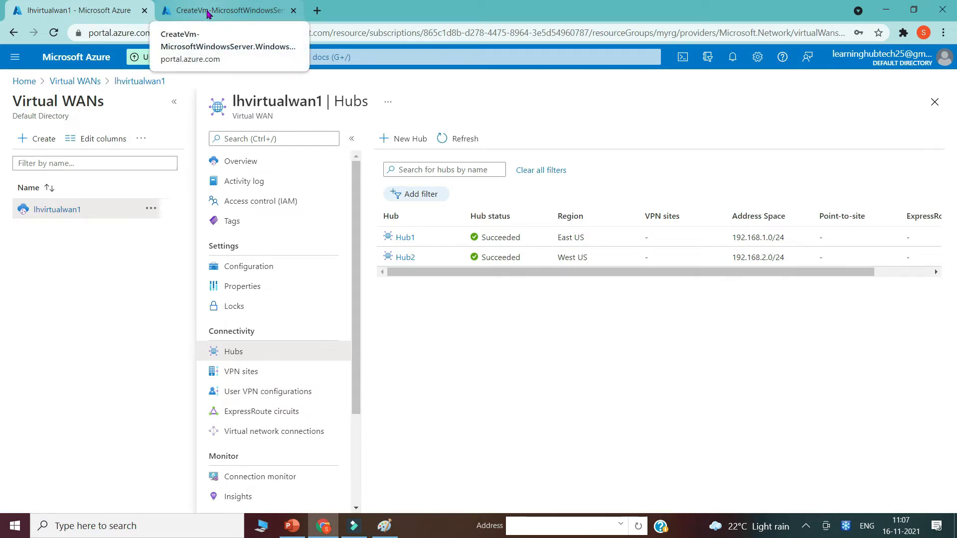
left_click(209, 14)
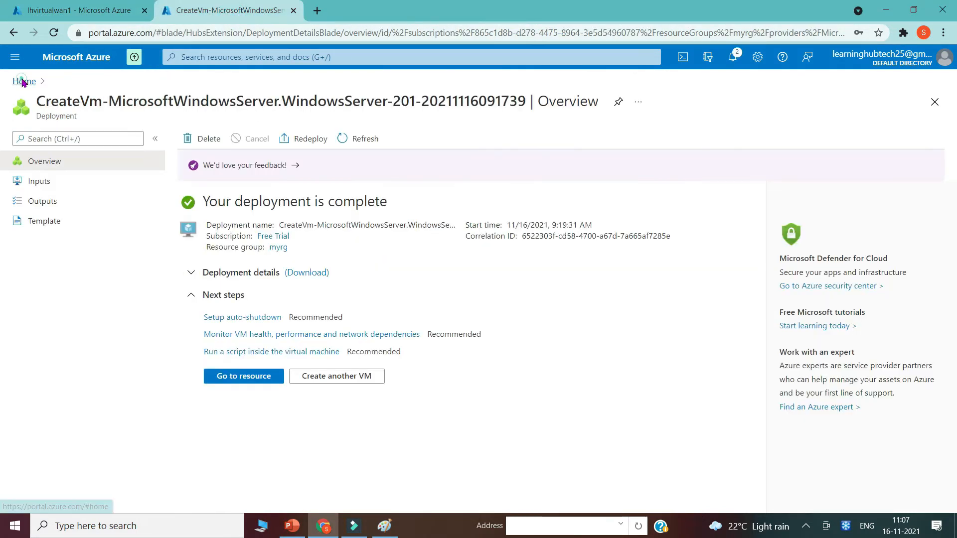
left_click(23, 81)
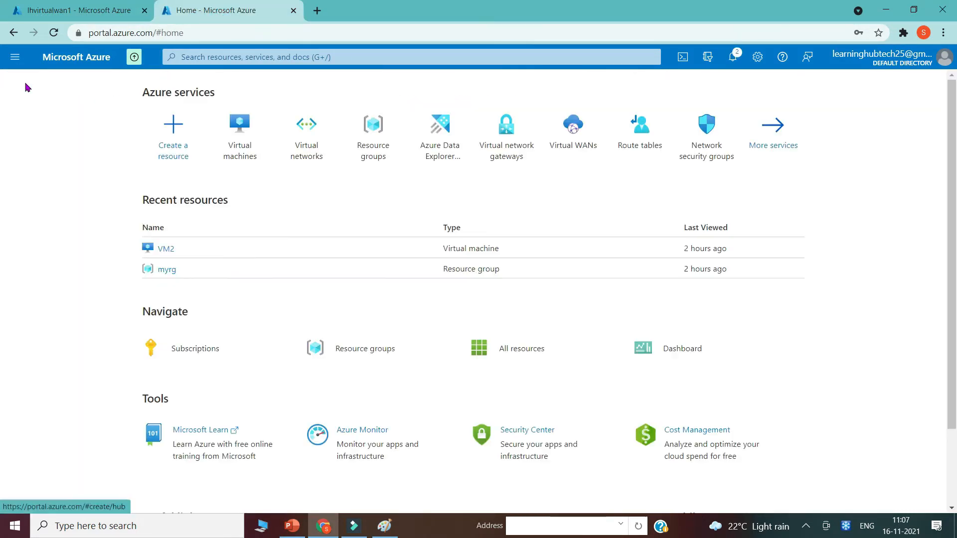
left_click(313, 133)
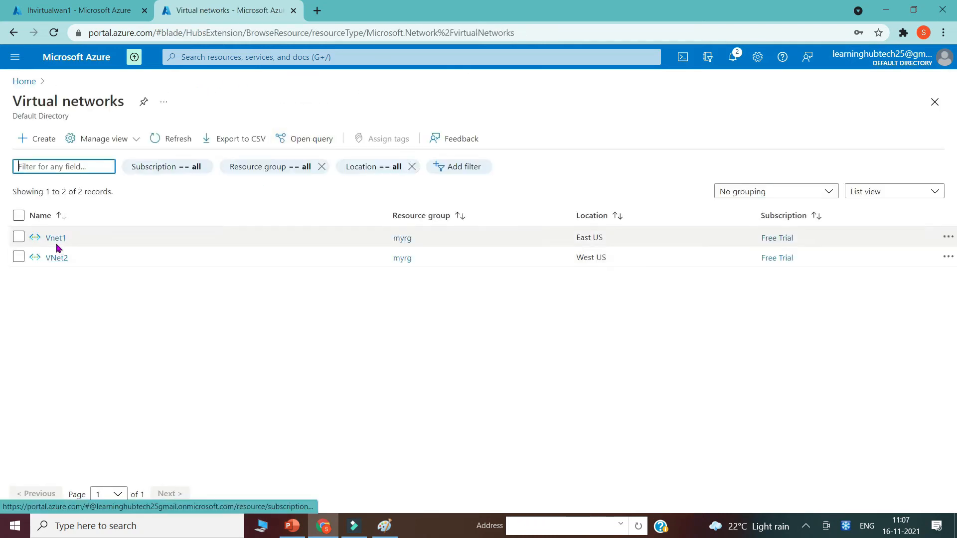
mouse_move(60, 257)
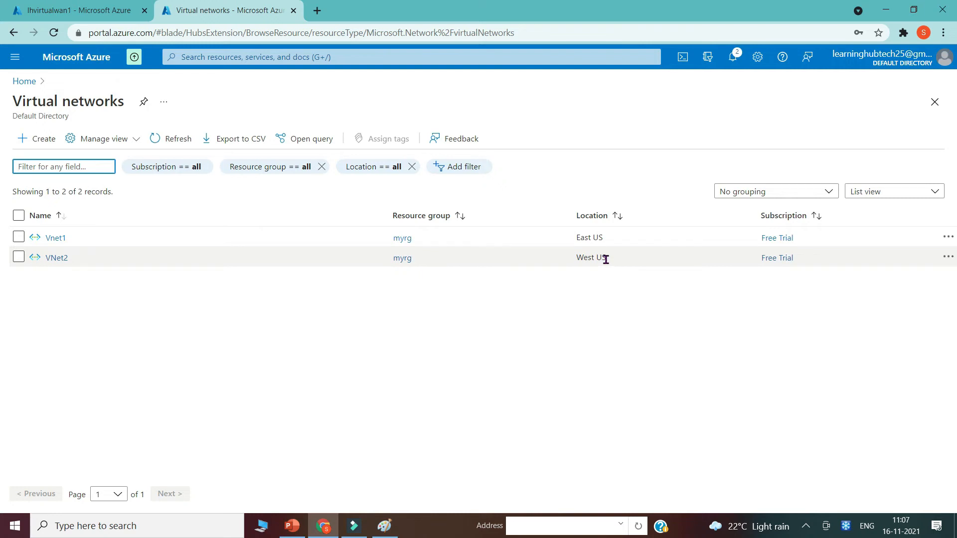
left_click(209, 58)
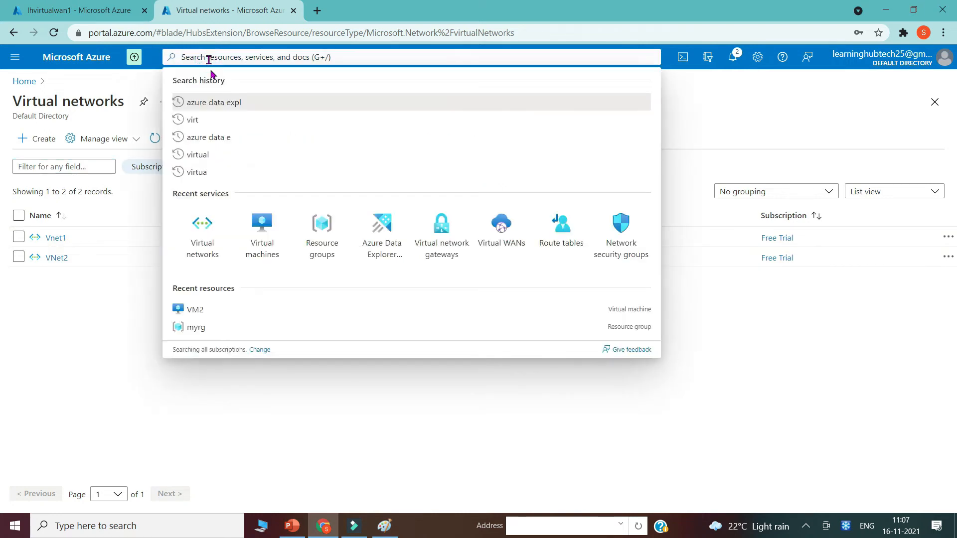
left_click(262, 224)
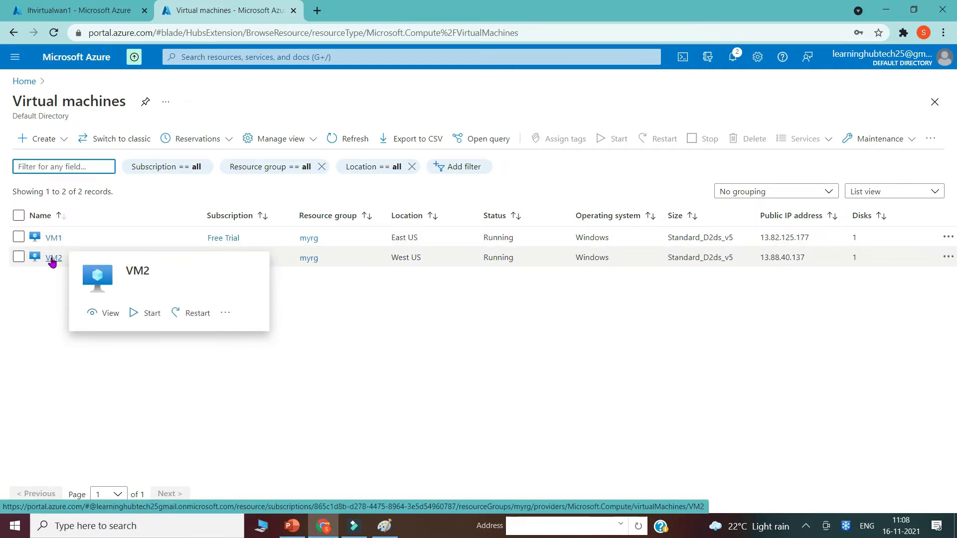
Start a new virtual network connection in lhvirtualwan1, name it connection1 and assign it to Hub1
key("ctrl+Page_Up")
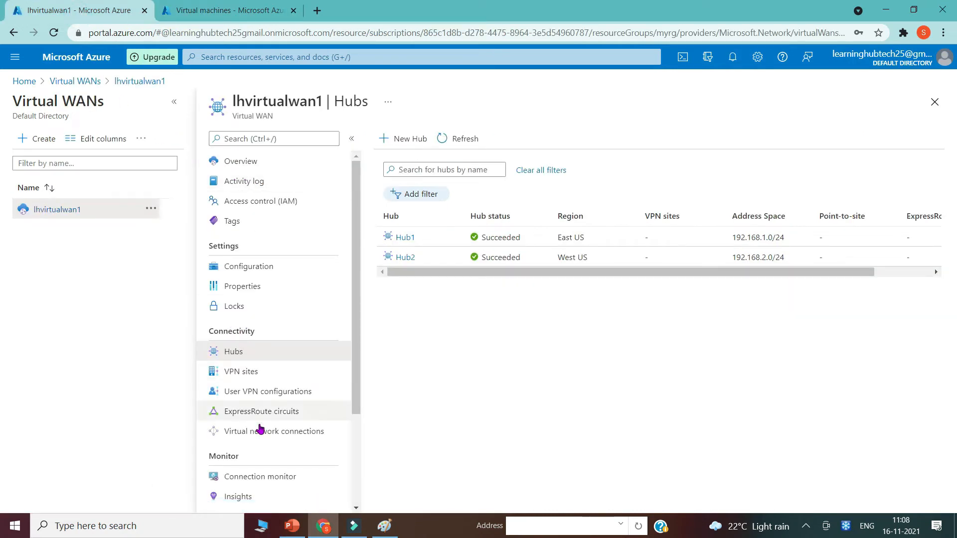
left_click(259, 434)
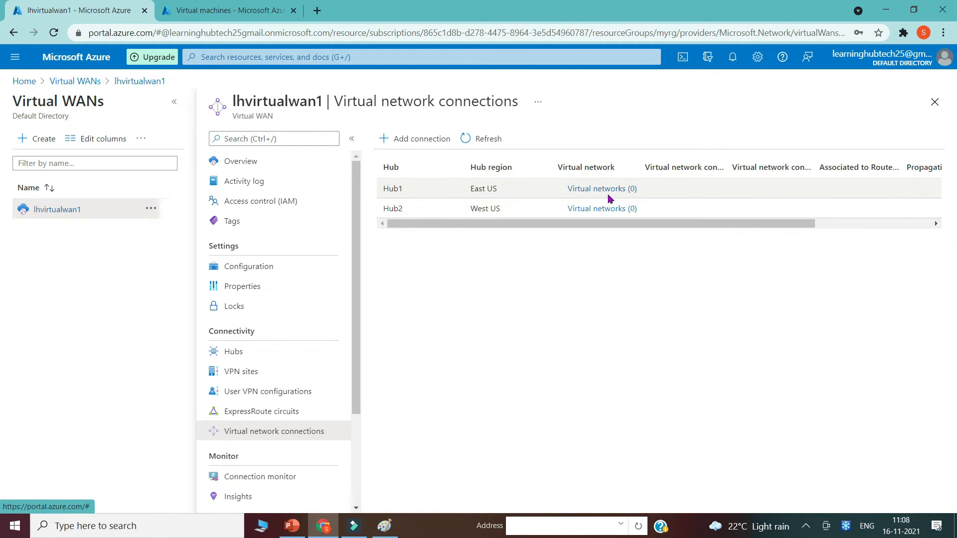
left_click(419, 140)
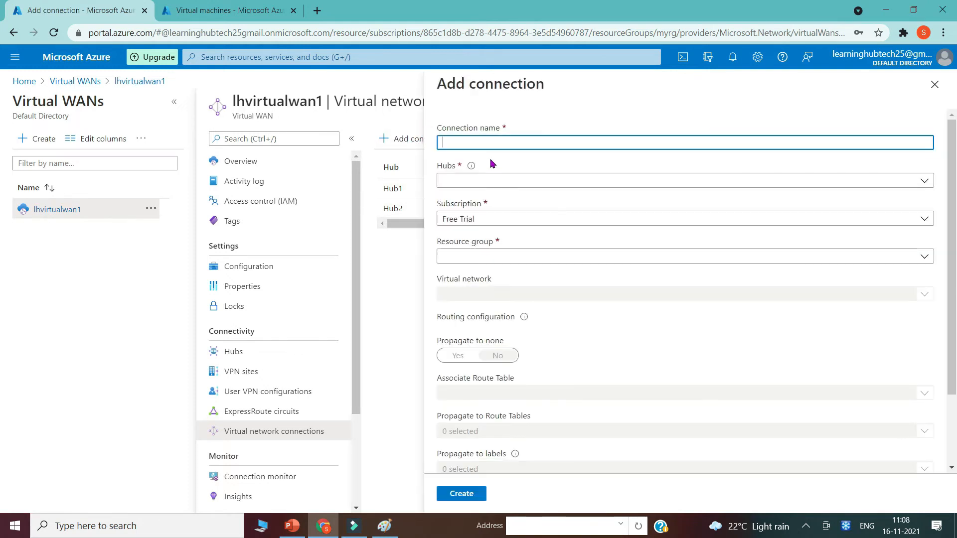
type("connection1")
left_click(498, 182)
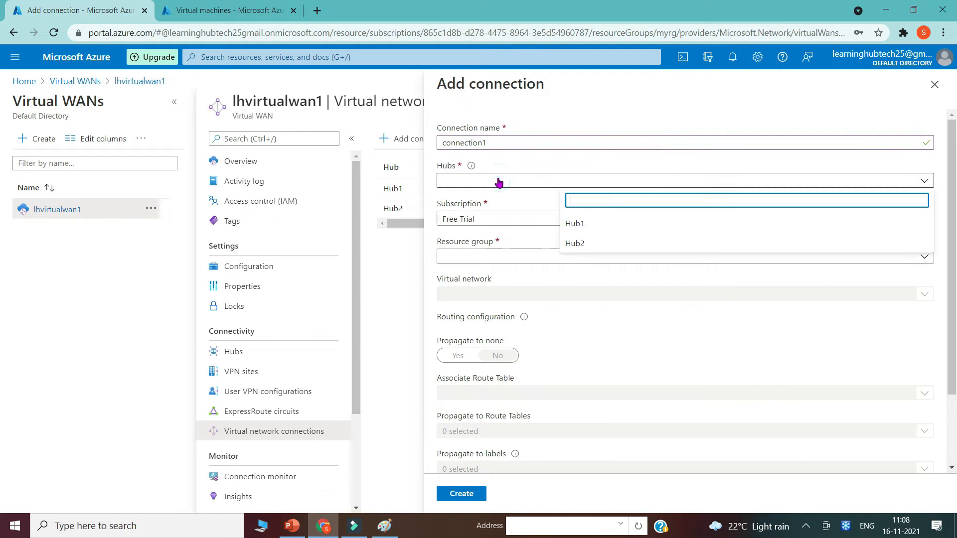
left_click(575, 225)
Select resource group myrg and virtual network Vnet1 for connection1 and create the connection
left_click(494, 259)
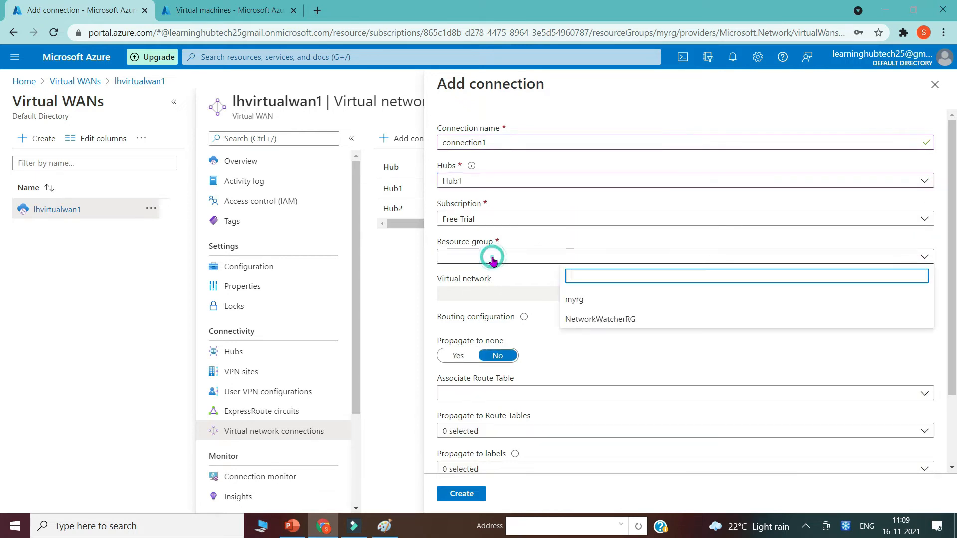
left_click(575, 300)
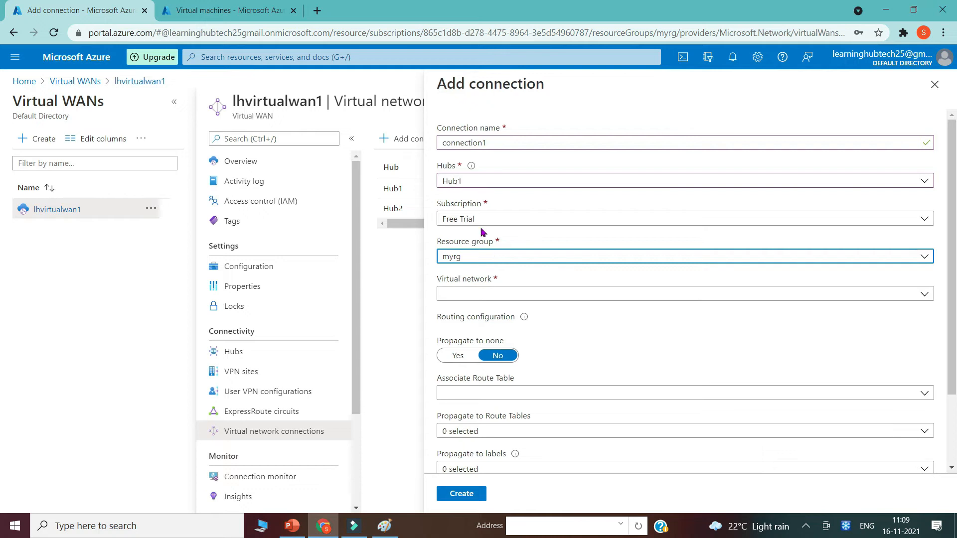
left_click(493, 297)
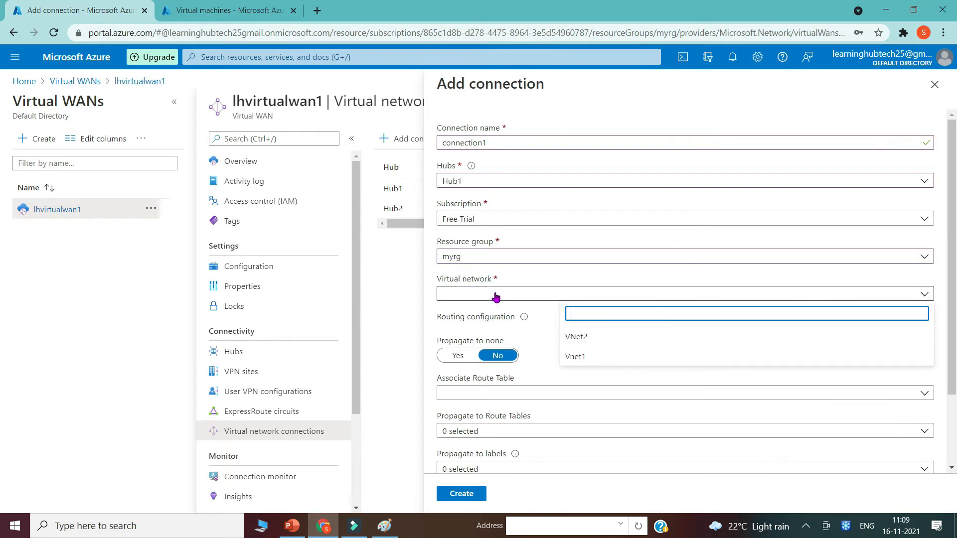
left_click(579, 357)
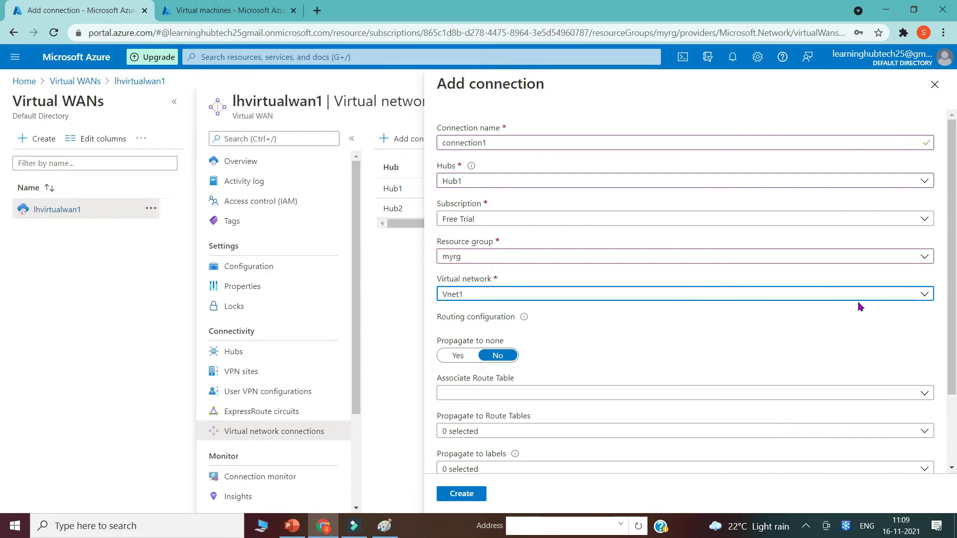
scroll(954, 296, "down", 1)
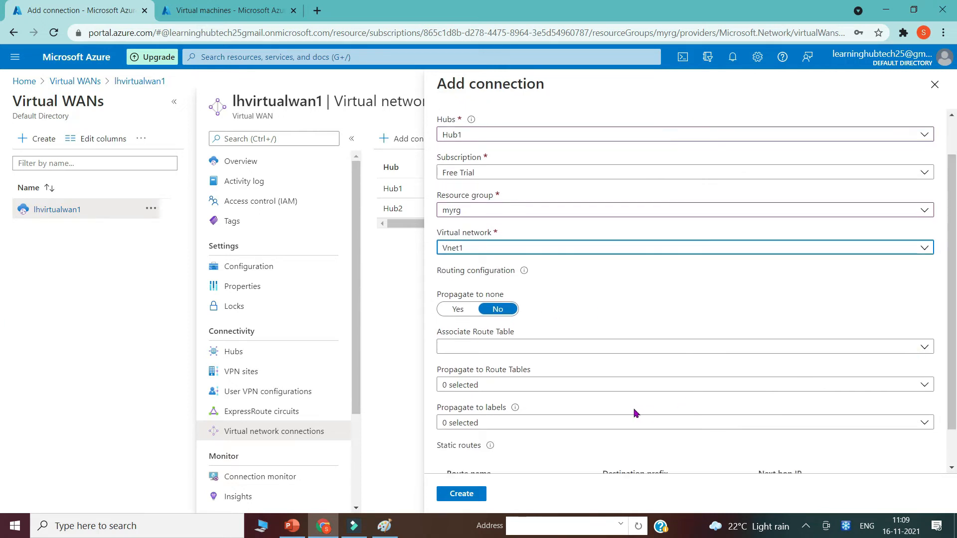
left_click(463, 495)
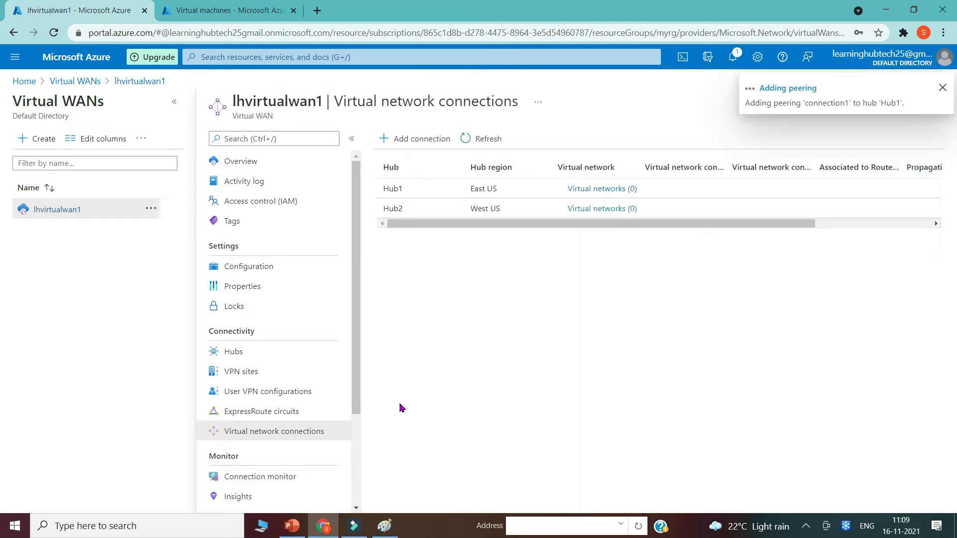
Try to create a second connection named connection2 that links Hub2 to virtual network VNet2 in resource group myrg
left_click(414, 140)
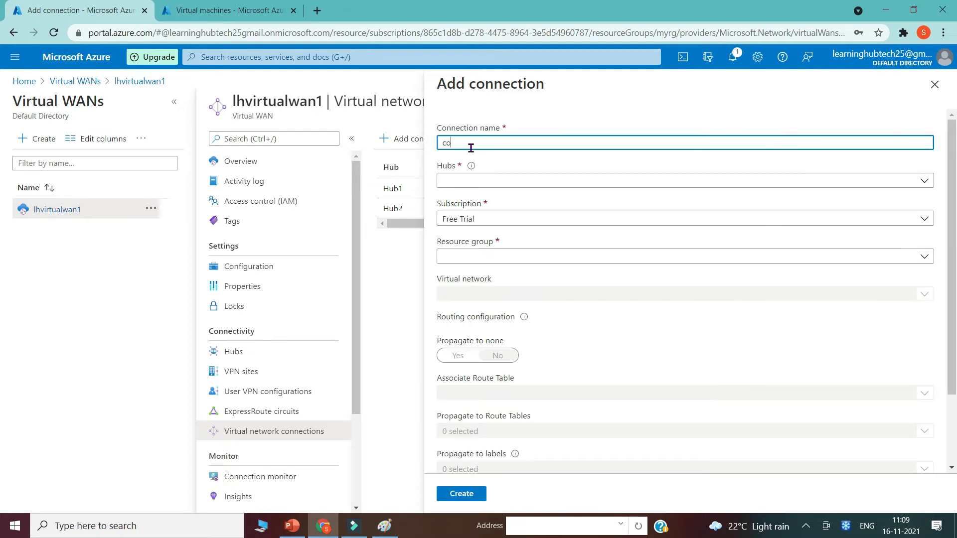
type("connection2")
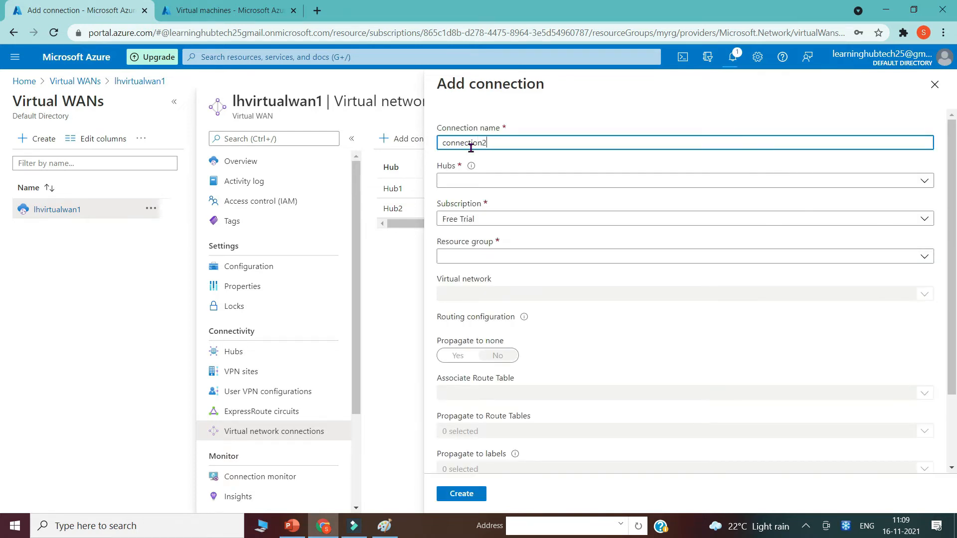
left_click(482, 180)
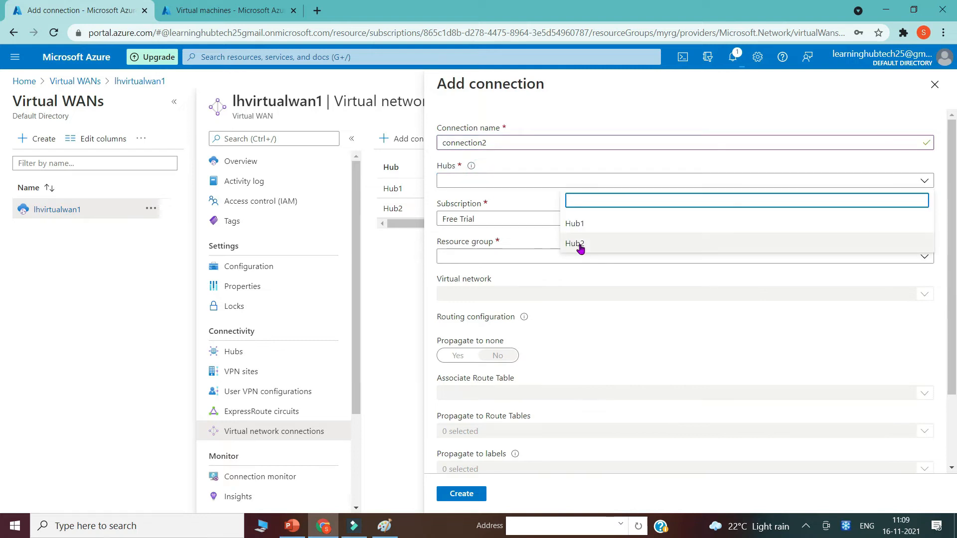
left_click(578, 245)
left_click(501, 256)
left_click(576, 299)
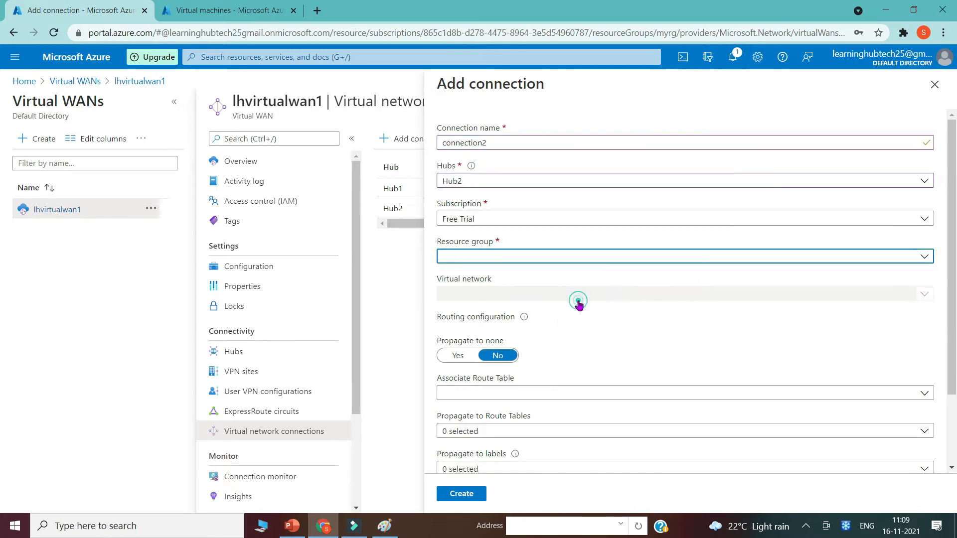
left_click(478, 294)
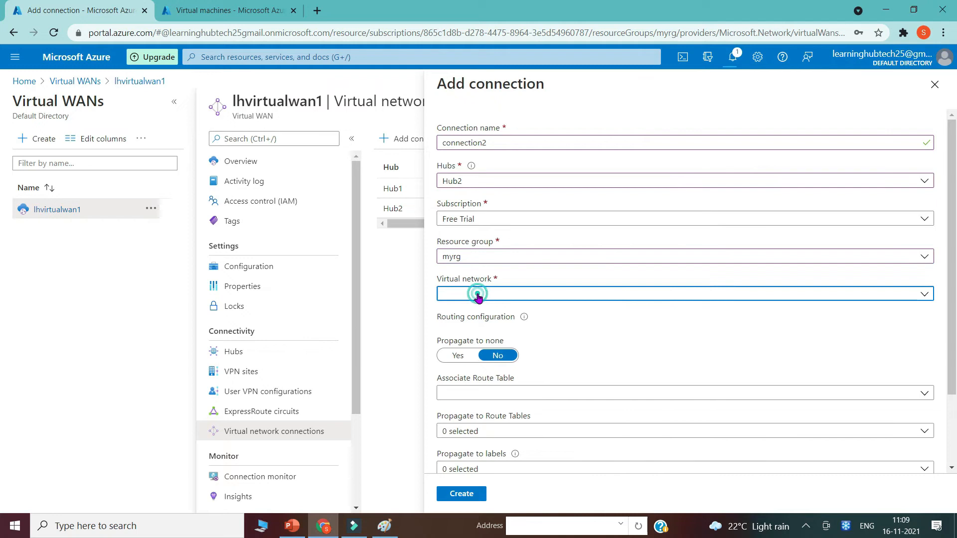
left_click(577, 339)
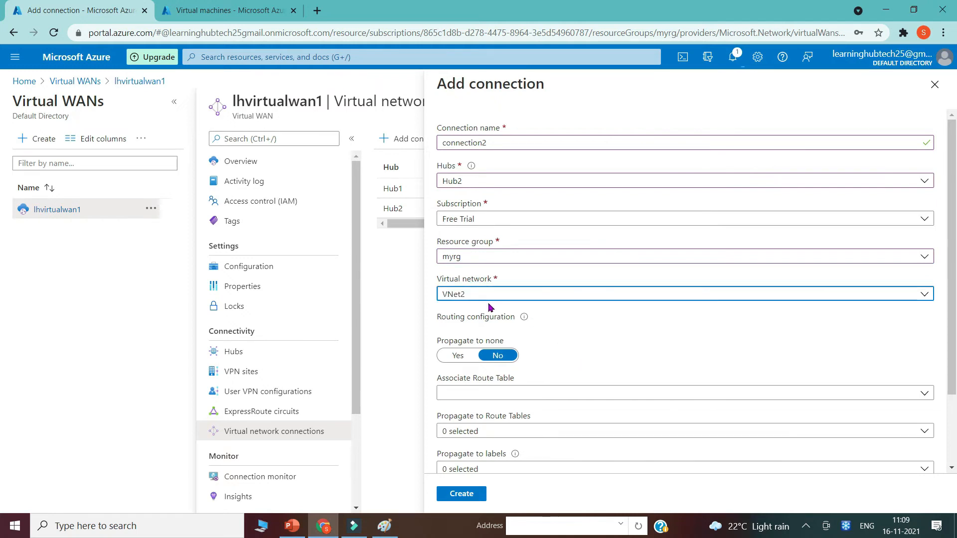
left_click(451, 493)
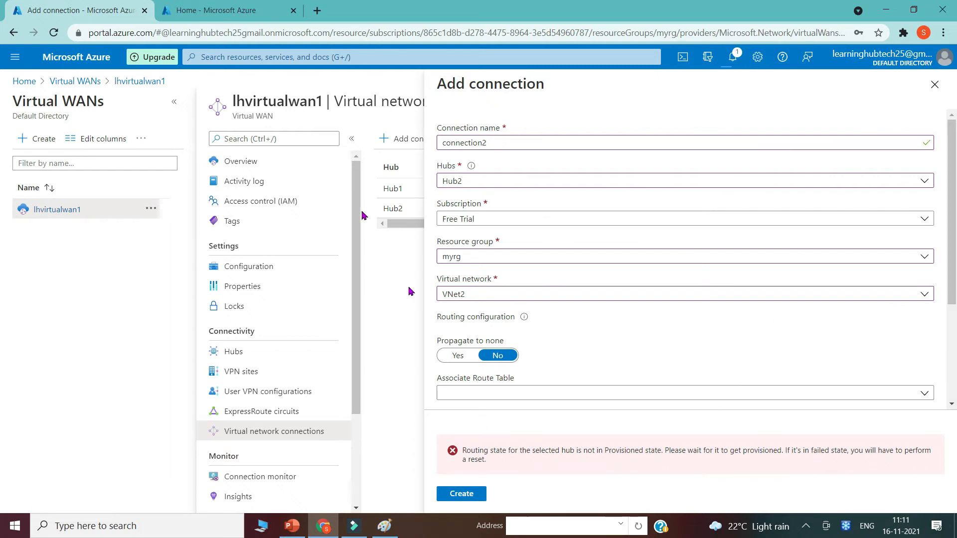
Open Hub2 of lhvirtualwan1 in the second browser tab, refresh its overview and check the hub's routing status
left_click(200, 11)
left_click(232, 149)
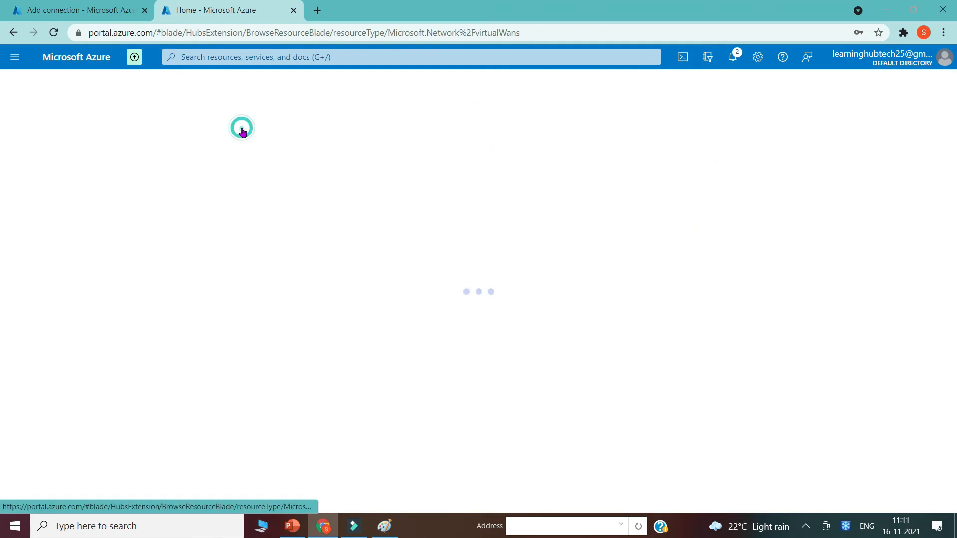
left_click(70, 243)
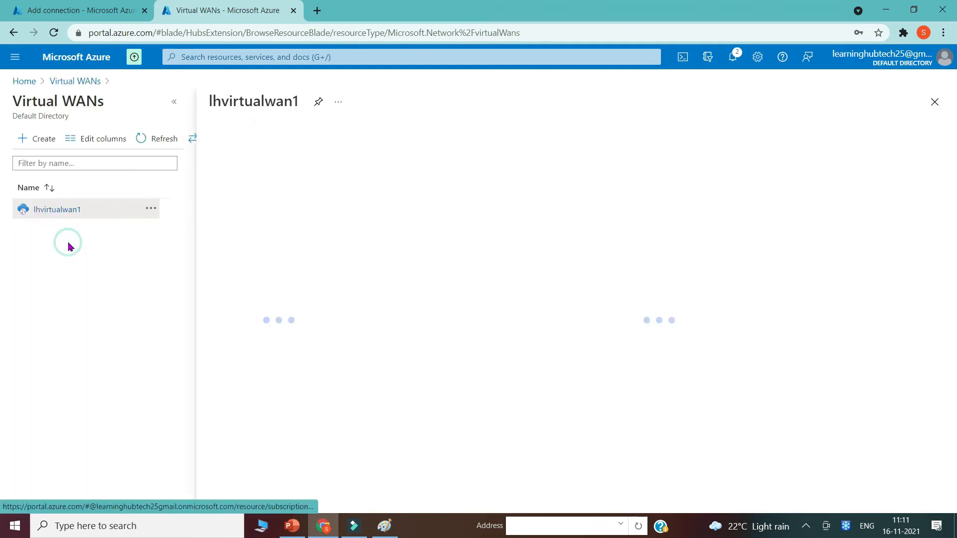
left_click(234, 352)
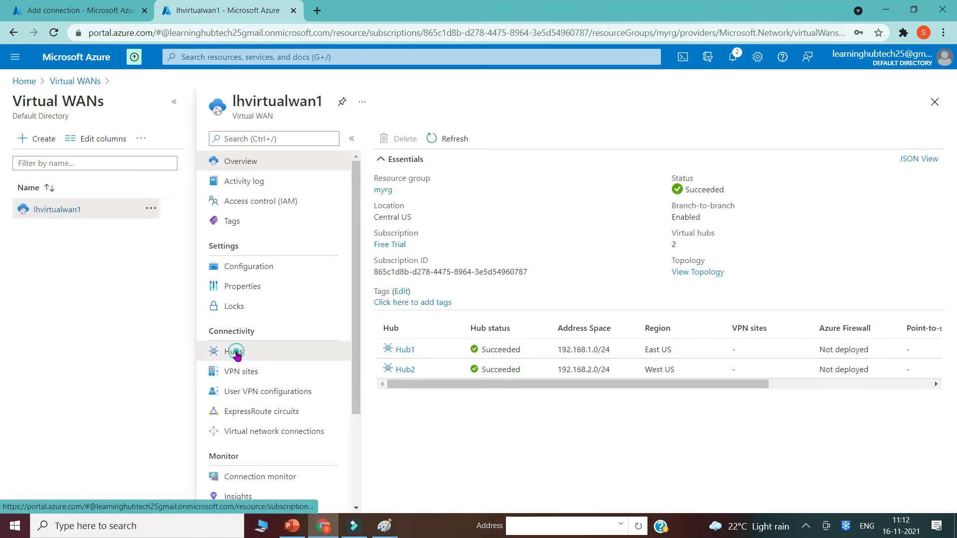
left_click(406, 260)
left_click_drag(181, 197, 232, 220)
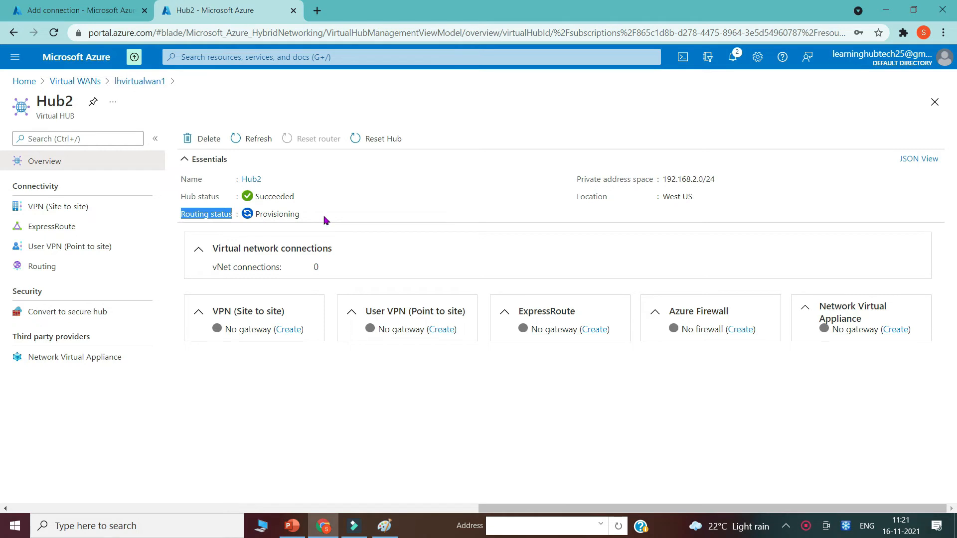
left_click(248, 138)
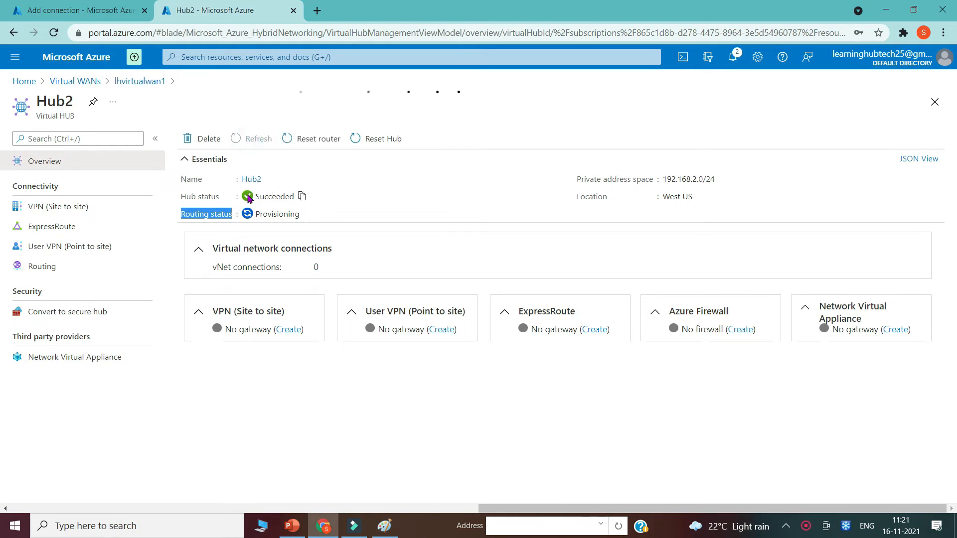
left_click(217, 227)
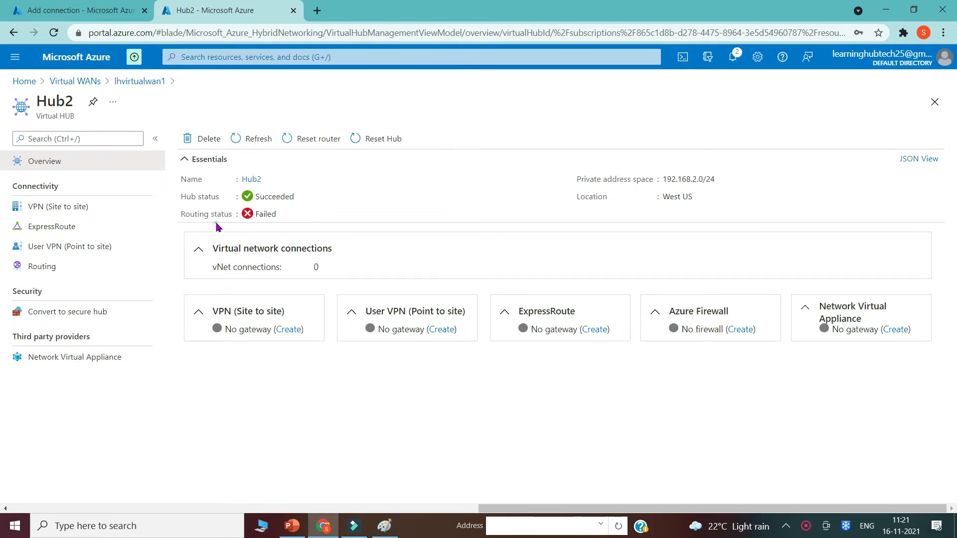
Reset the router of Hub2, close the notifications and refresh the hub's overview
mouse_move(259, 216)
left_click(312, 144)
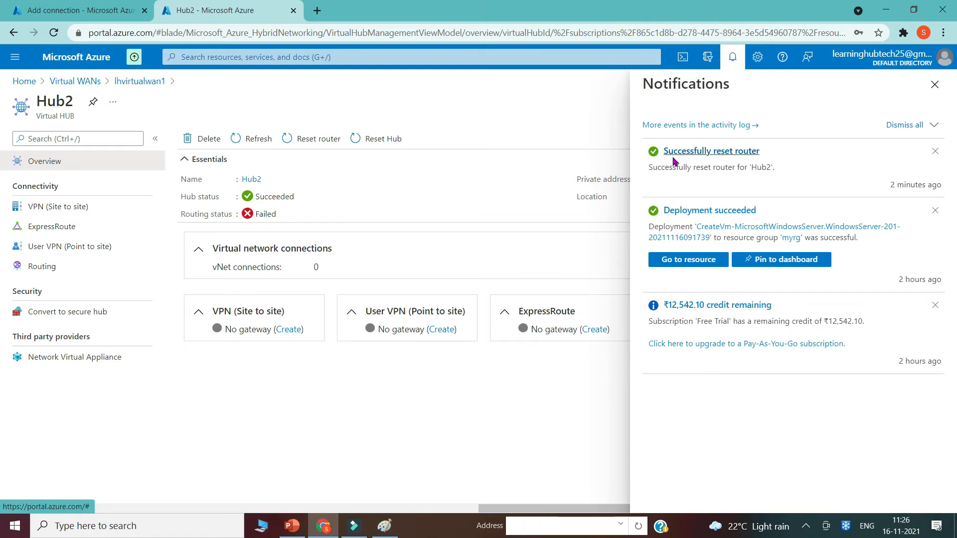
left_click(937, 90)
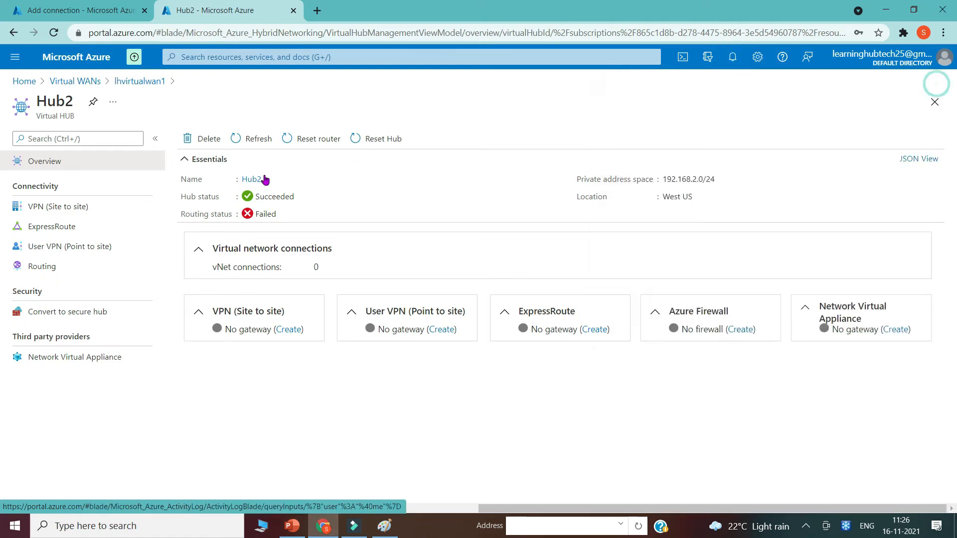
left_click(251, 140)
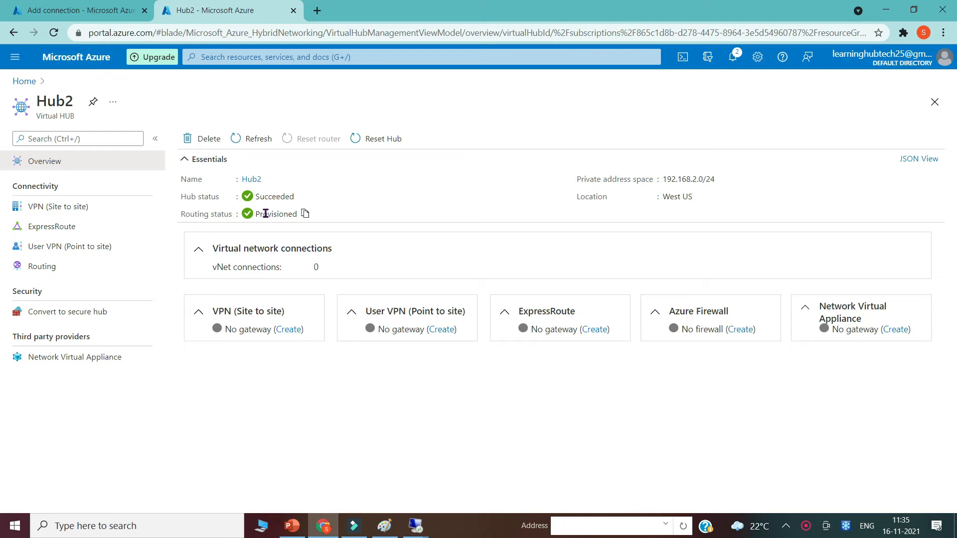
Discard the unsaved connection form in the lhvirtualwan1 browser tab and start a new connection named connection2 for Hub2
left_click(67, 12)
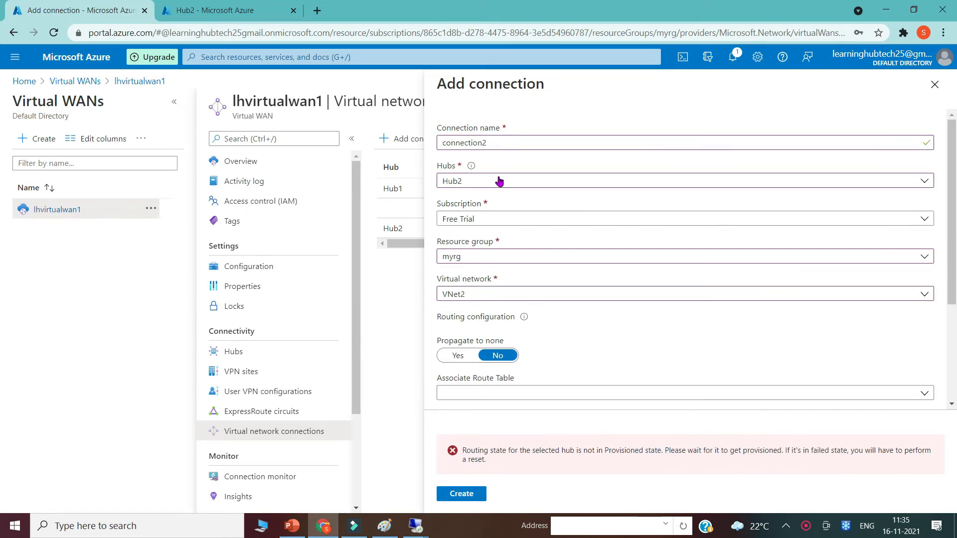
left_click(936, 84)
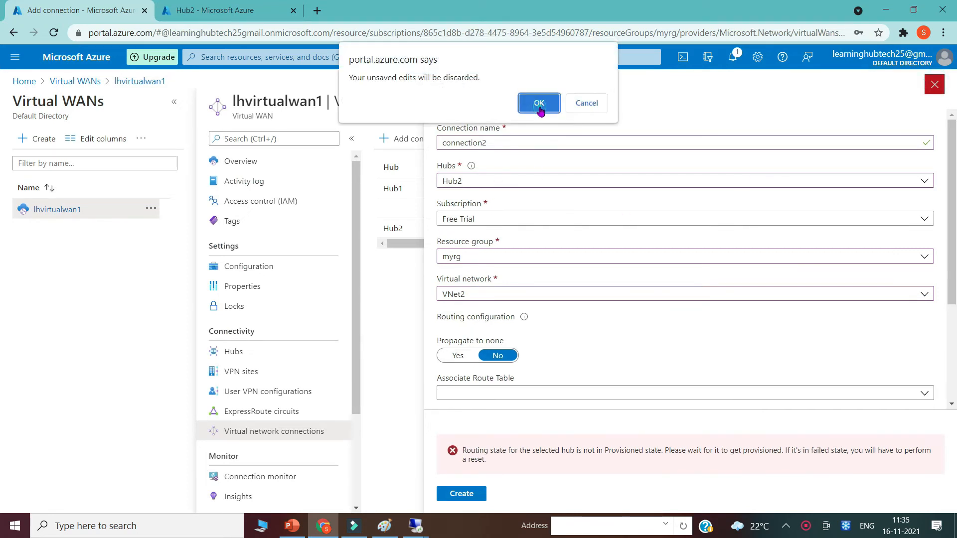
left_click(540, 101)
left_click(410, 142)
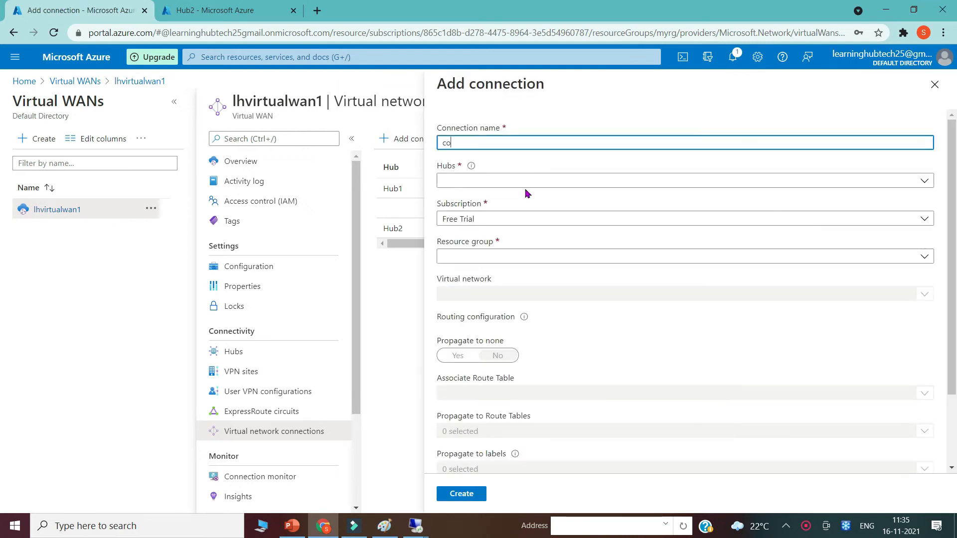
type("connection2")
left_click(536, 181)
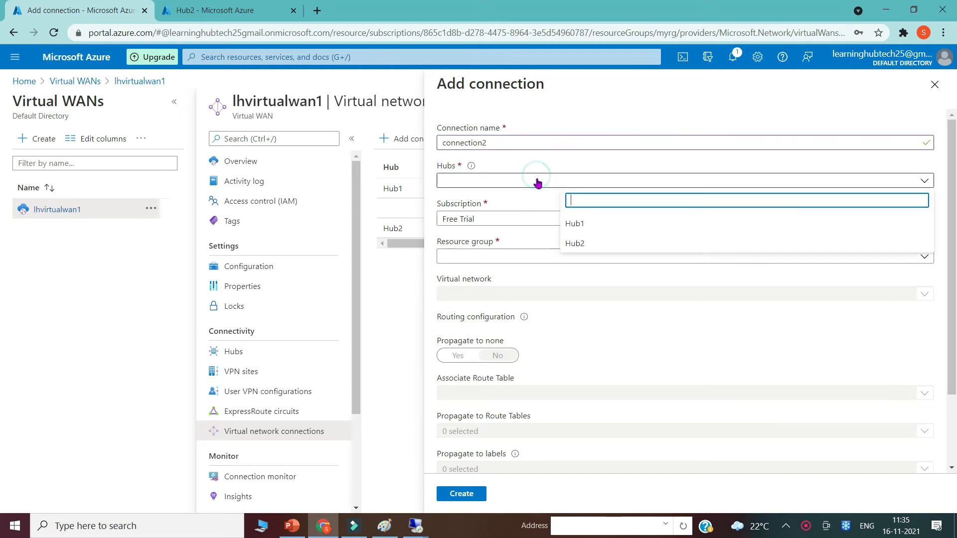
left_click(579, 245)
Select resource group myrg and virtual network VNet2 for connection2, create the connection and close the notifications
left_click(509, 255)
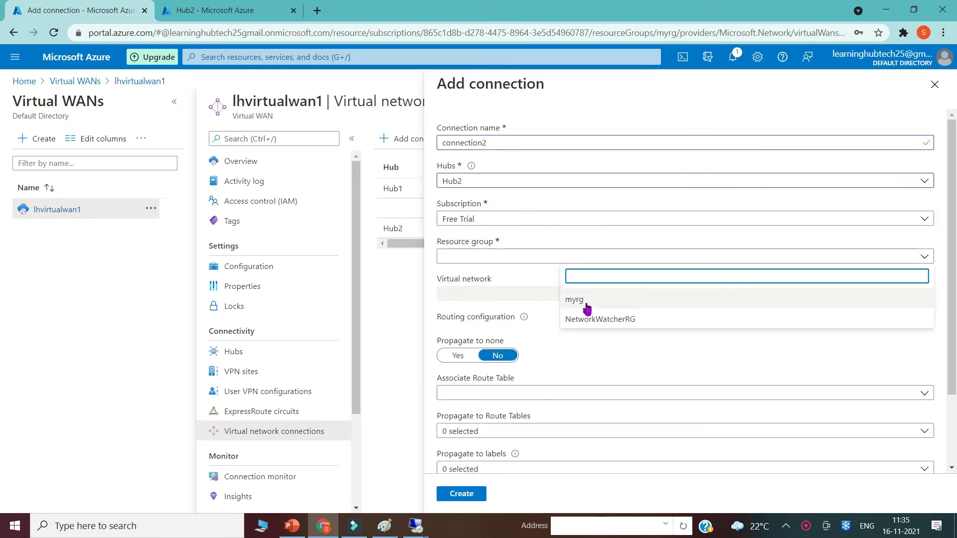
left_click(582, 304)
left_click(462, 298)
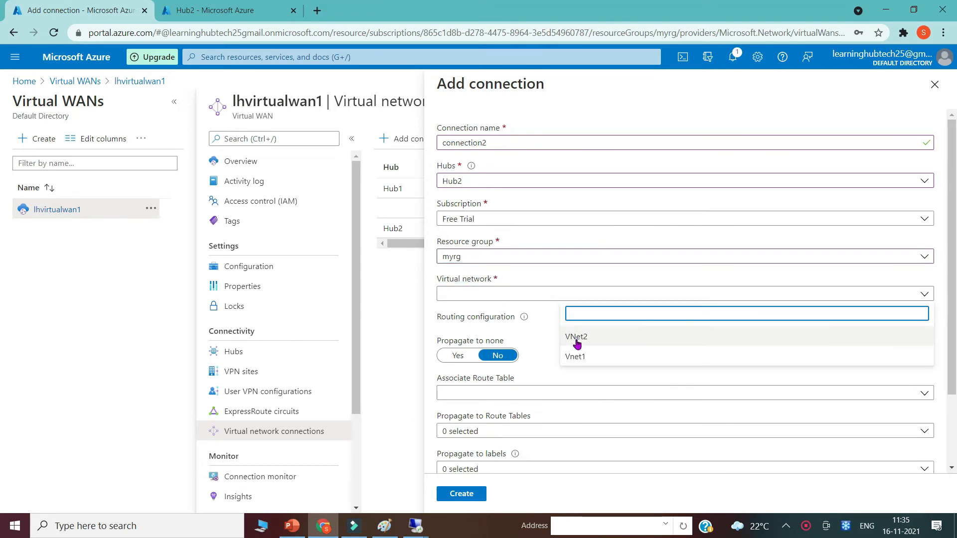
left_click(577, 338)
left_click(462, 494)
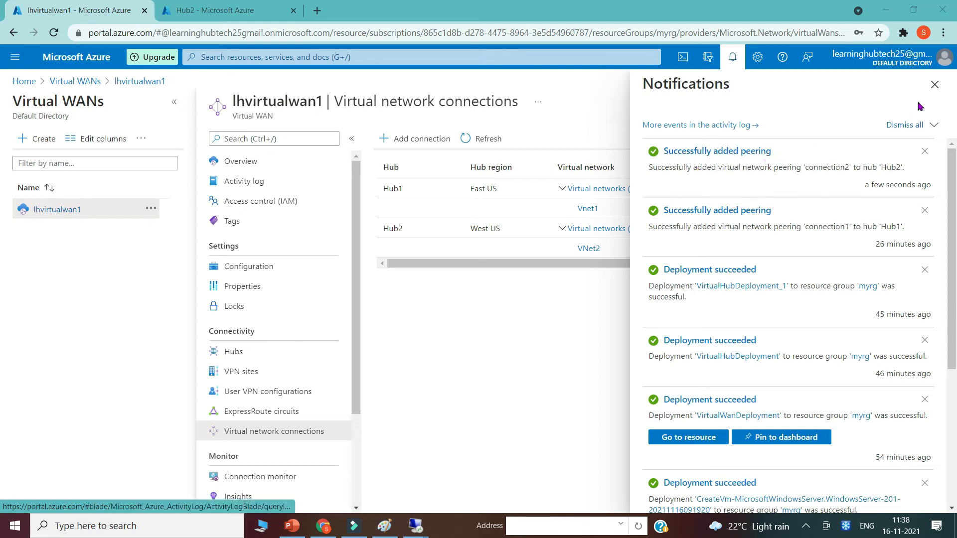
left_click(935, 85)
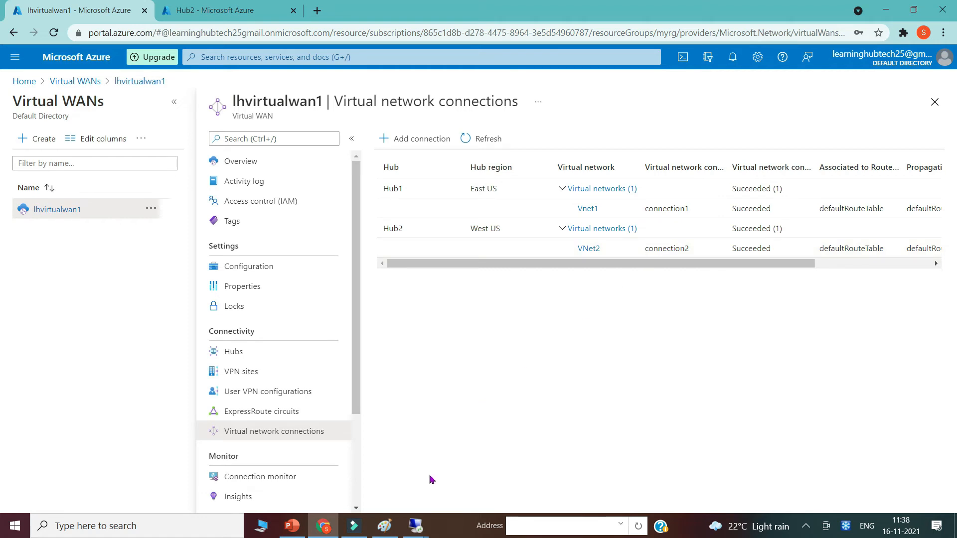
Switch to Paint and review the diagram of VM1, VM2 and the virtual WAN hubs
left_click(384, 526)
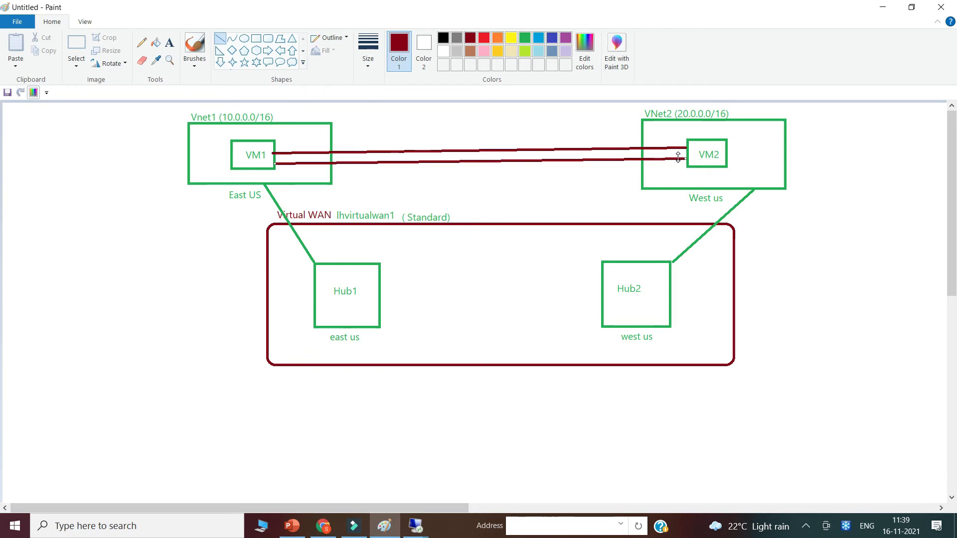
mouse_move(415, 526)
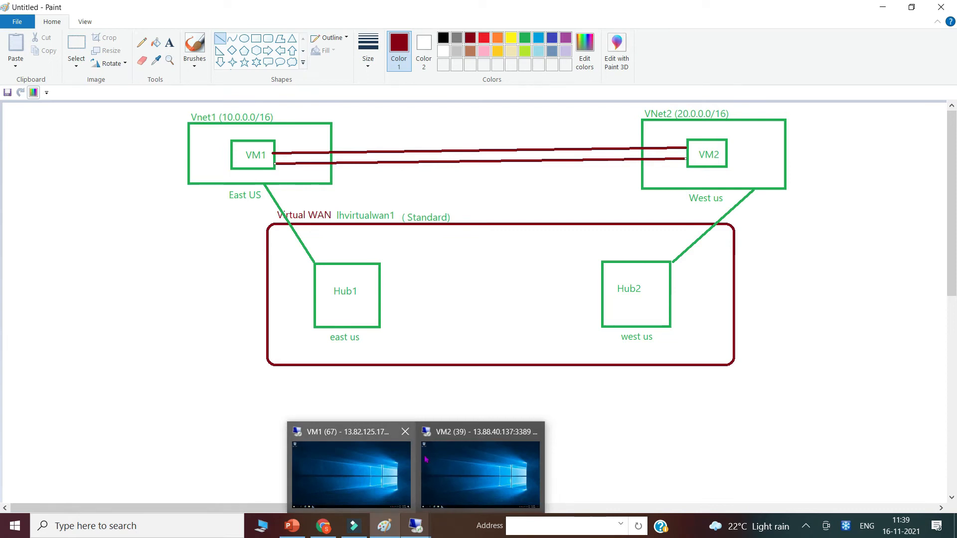
mouse_move(448, 464)
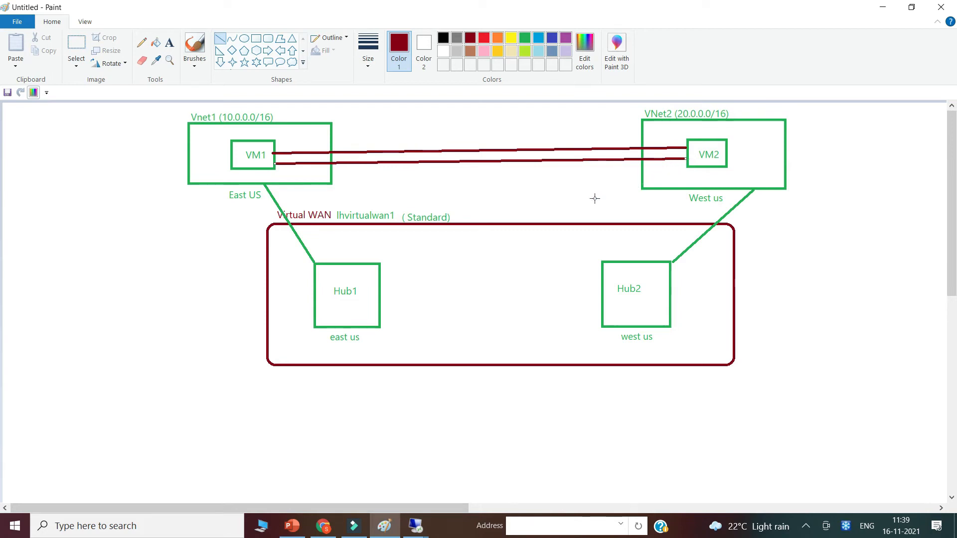
Return to the Azure portal in Chrome and check the private IP addresses of virtual machines VM1 and VM2
left_click(324, 526)
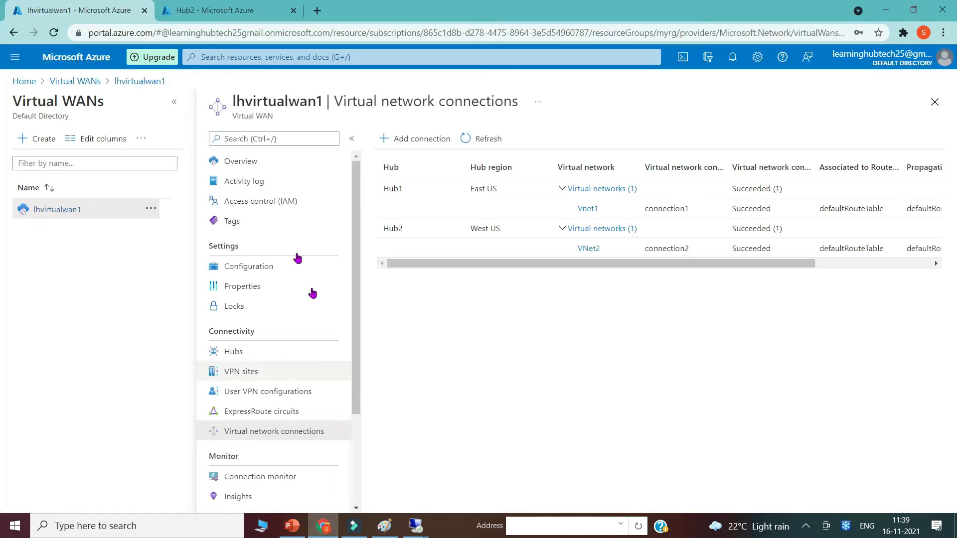
left_click(239, 57)
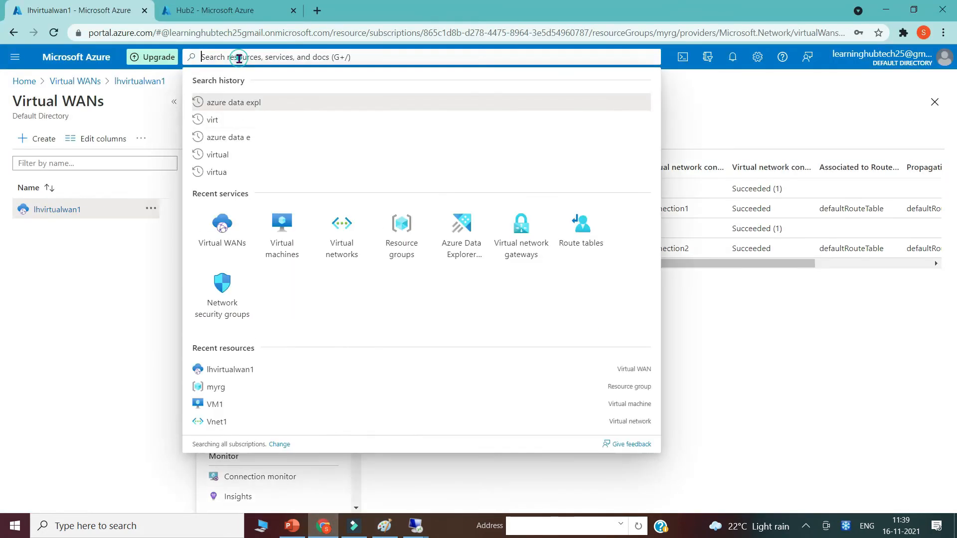
left_click(282, 259)
left_click(53, 238)
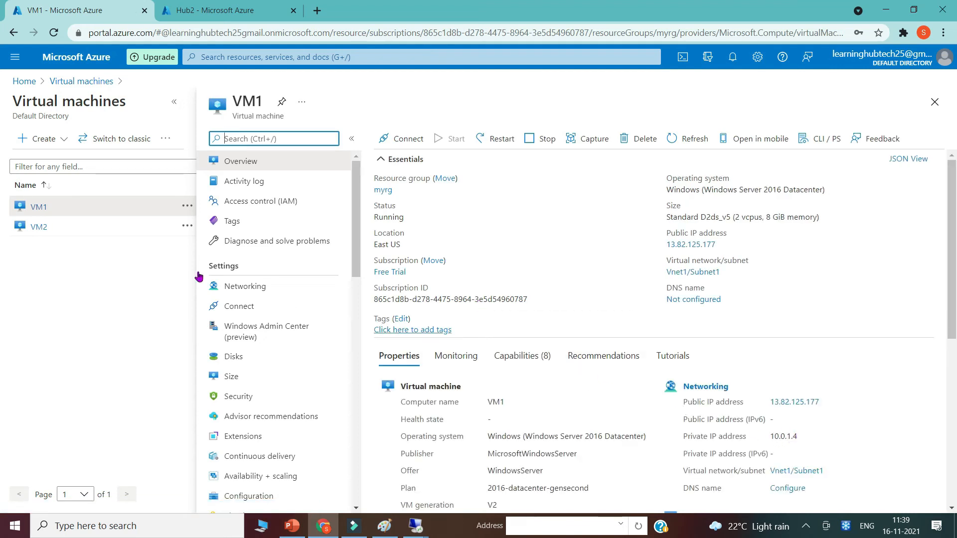
left_click(39, 230)
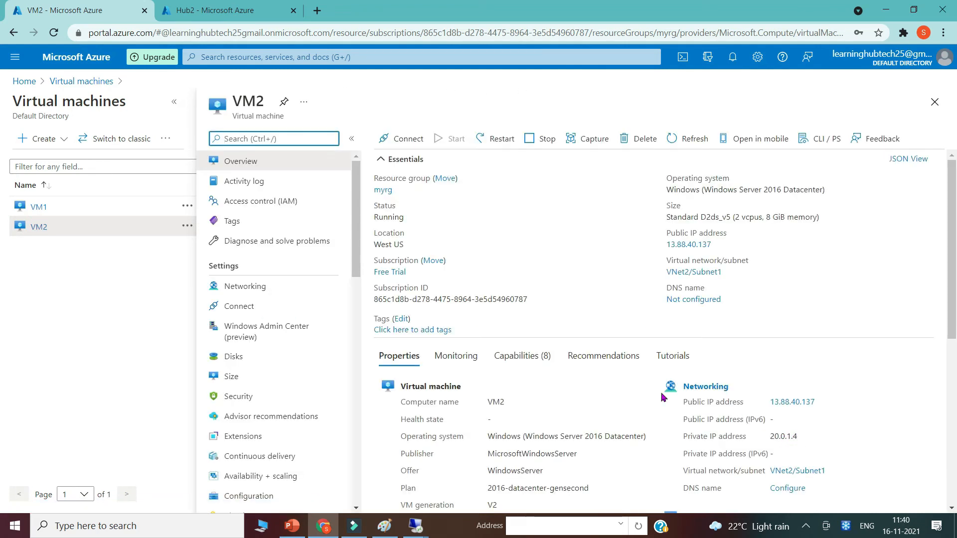
Switch to the VM1 remote desktop session, open Command Prompt and ping VM2's private address 20.0.1.4
left_click(389, 483)
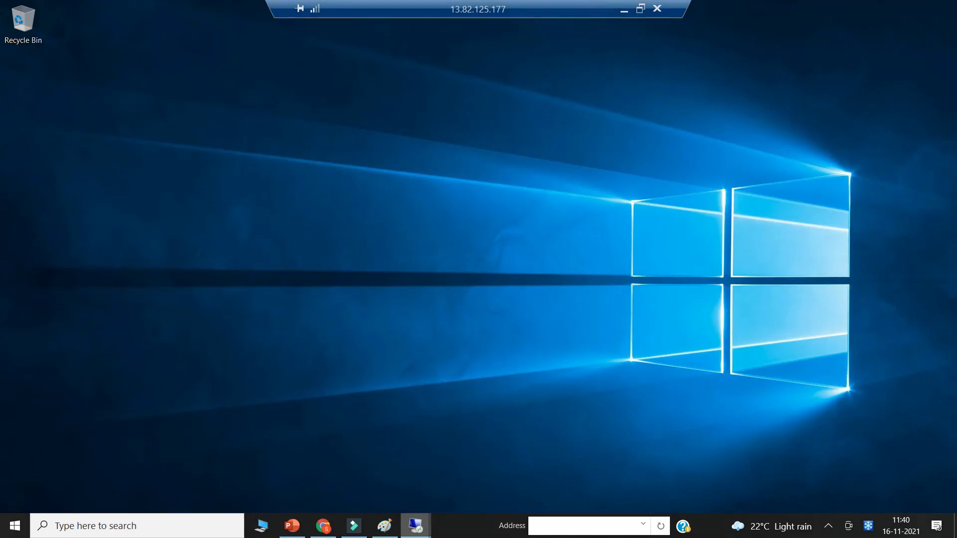
left_click(47, 528)
type("cmd")
key("Return")
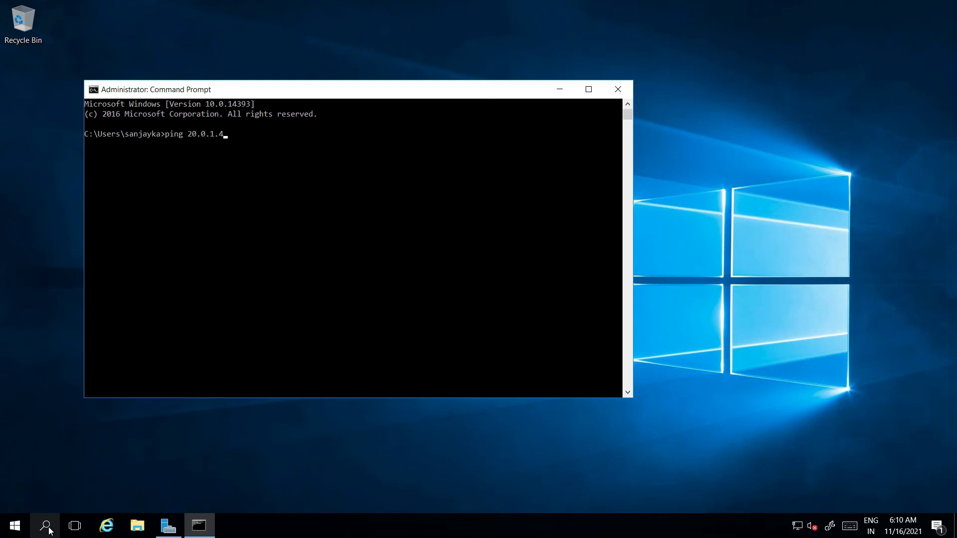
type("ping 20.0.1.4")
key("Return")
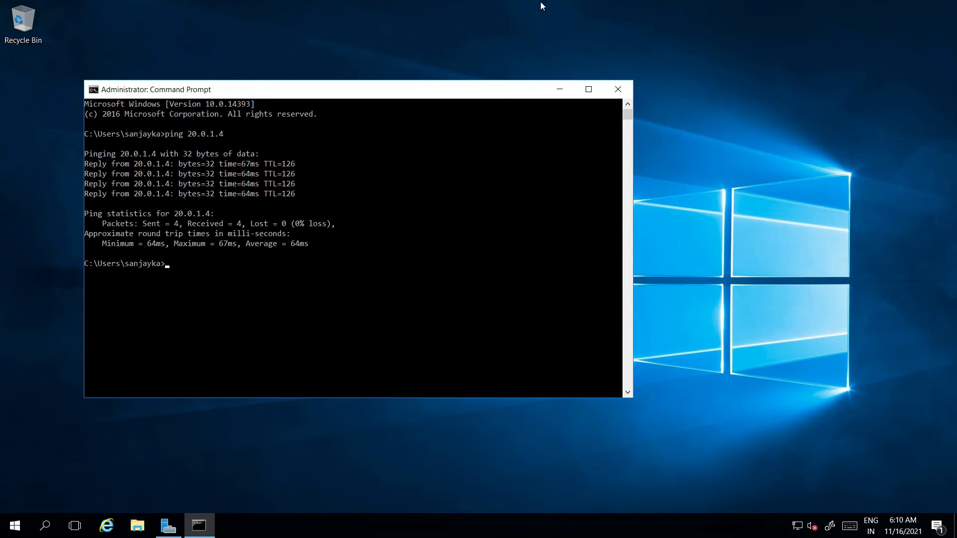
Switch to the VM2 remote desktop session, ping VM1's private address 10.0.1.4 from Command Prompt and return to the Paint diagram
left_click(633, 15)
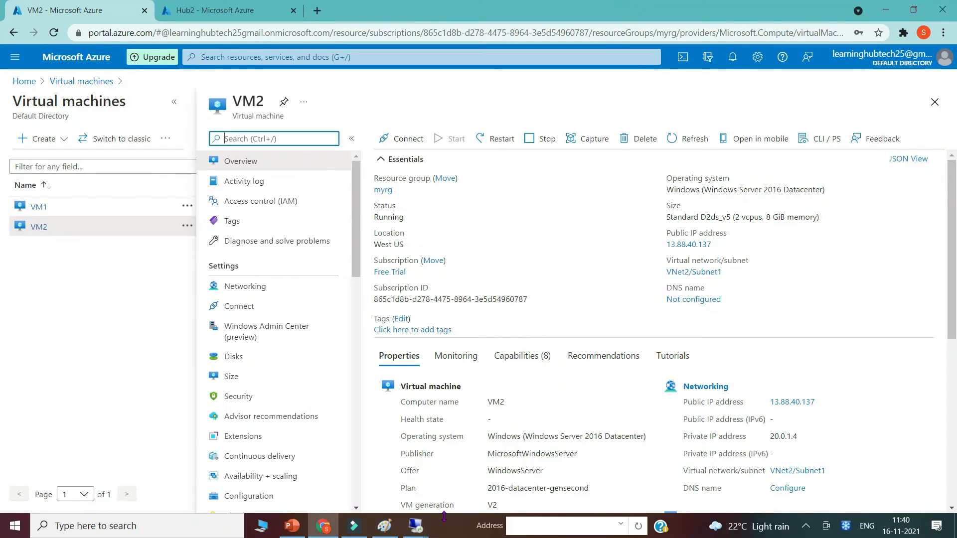
mouse_move(416, 526)
left_click(481, 471)
left_click(47, 526)
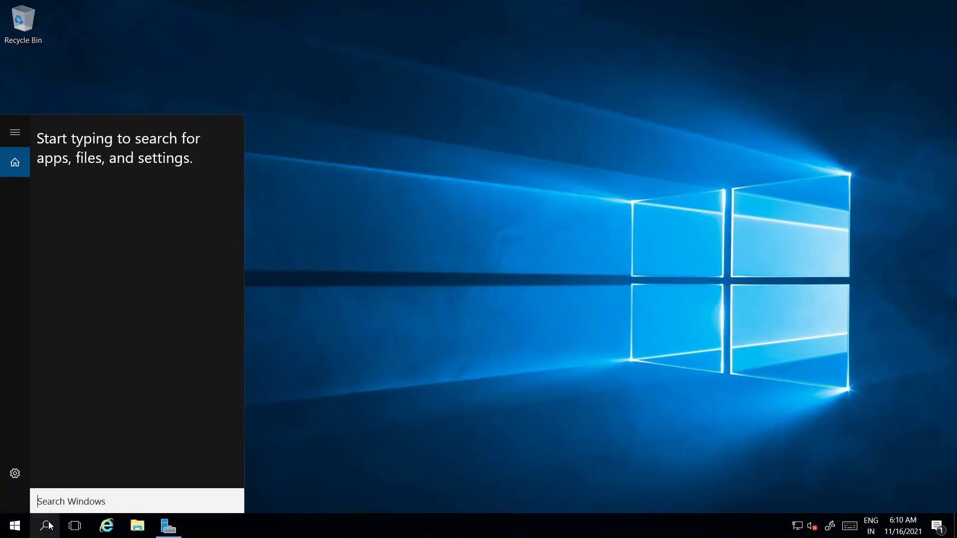
type("cmd")
key("Return")
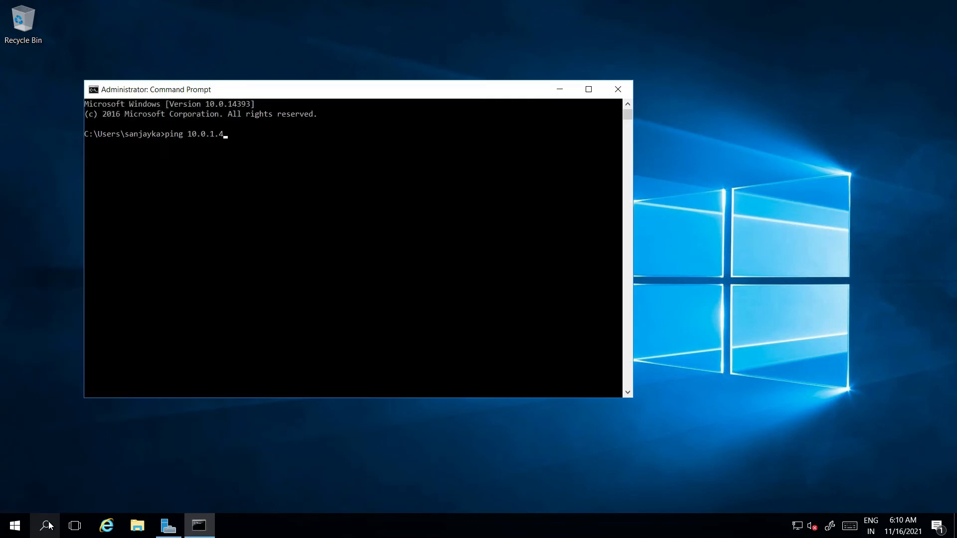
type("ping 10.0.1.4")
key("Return")
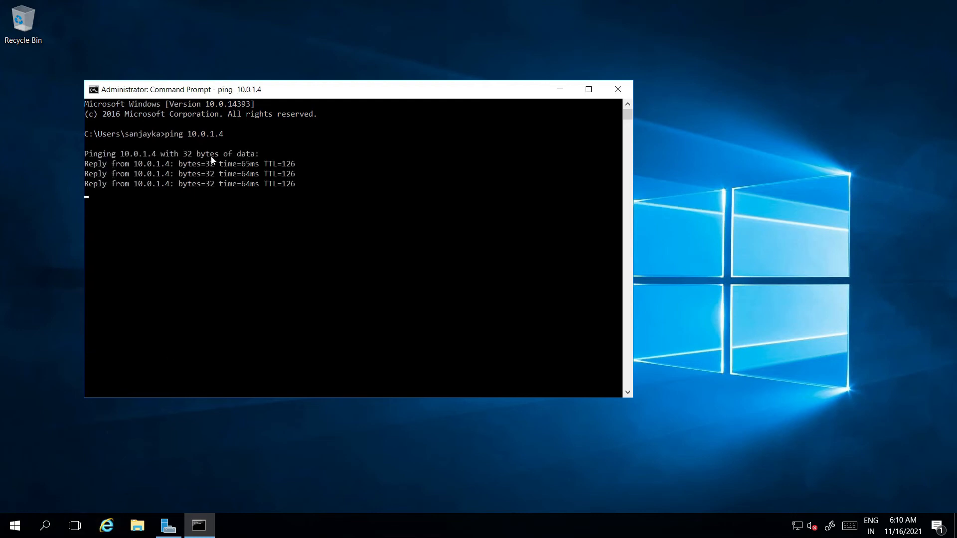
left_click(384, 526)
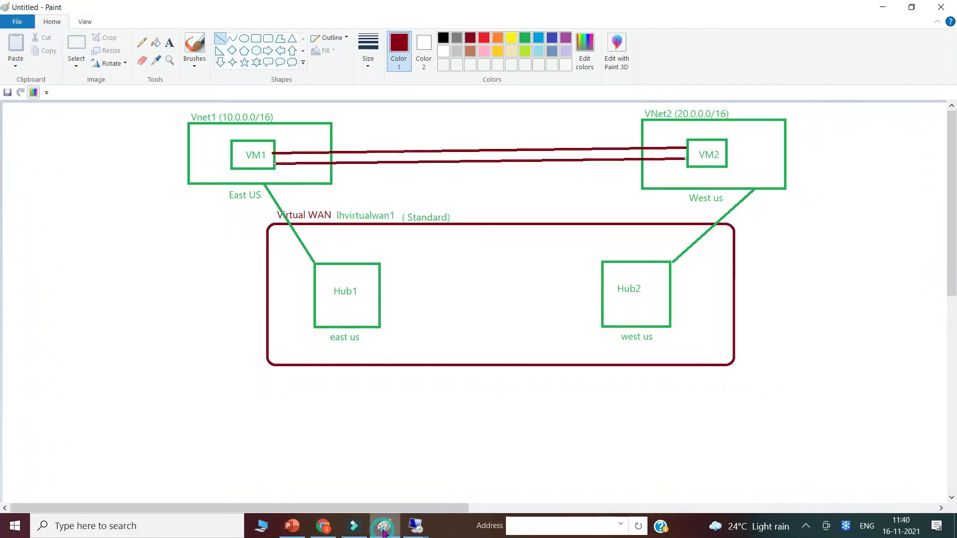